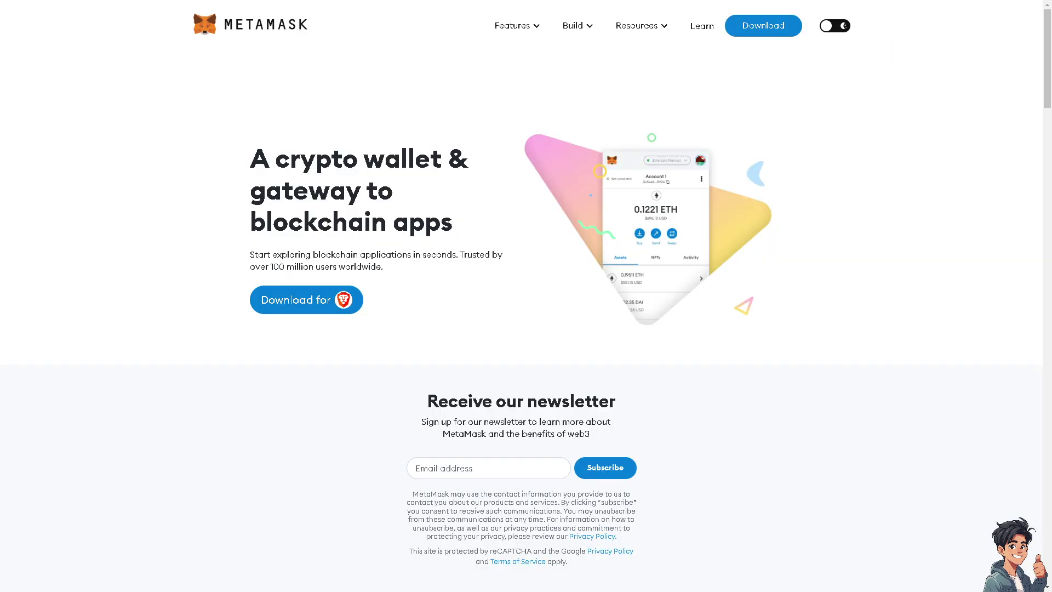
# Go to the Install MetaMask download page, close the Portfolio banner, and browse Supported Browsers.
pyautogui.click(767, 35)
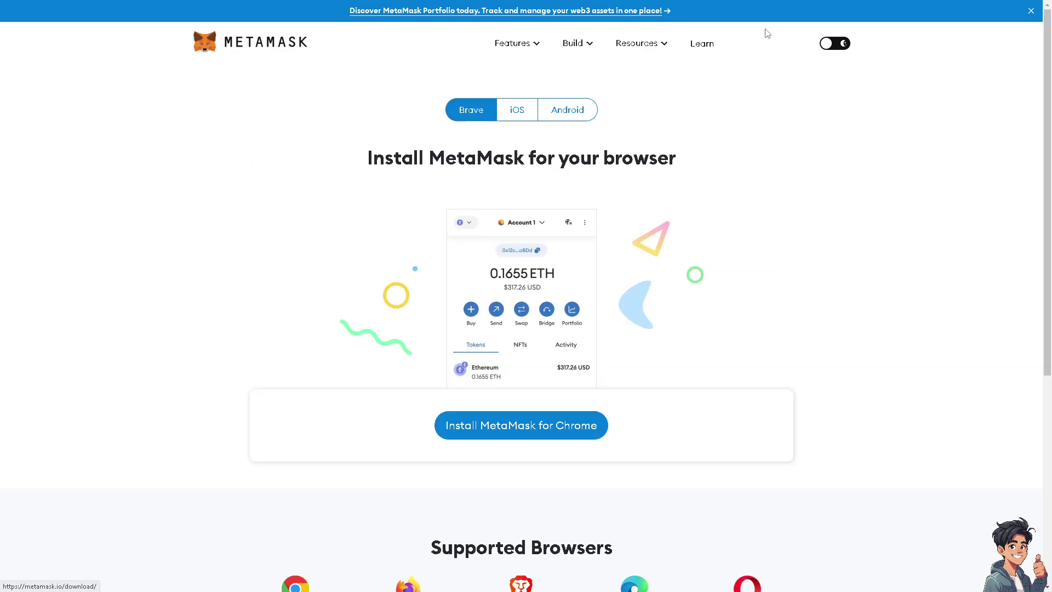
pyautogui.click(1030, 14)
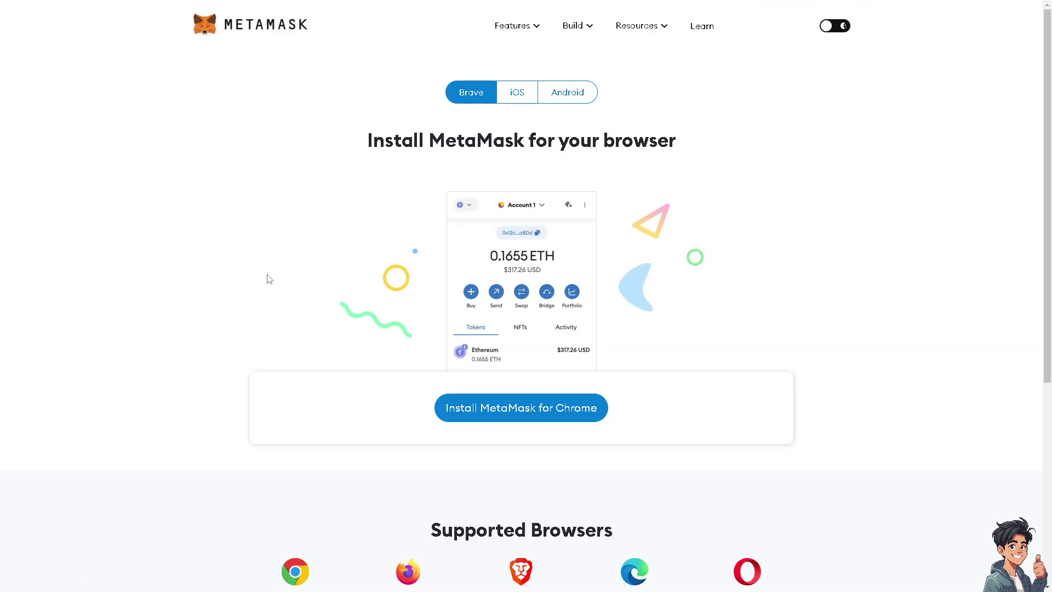
pyautogui.scroll(-2, 499, 260)
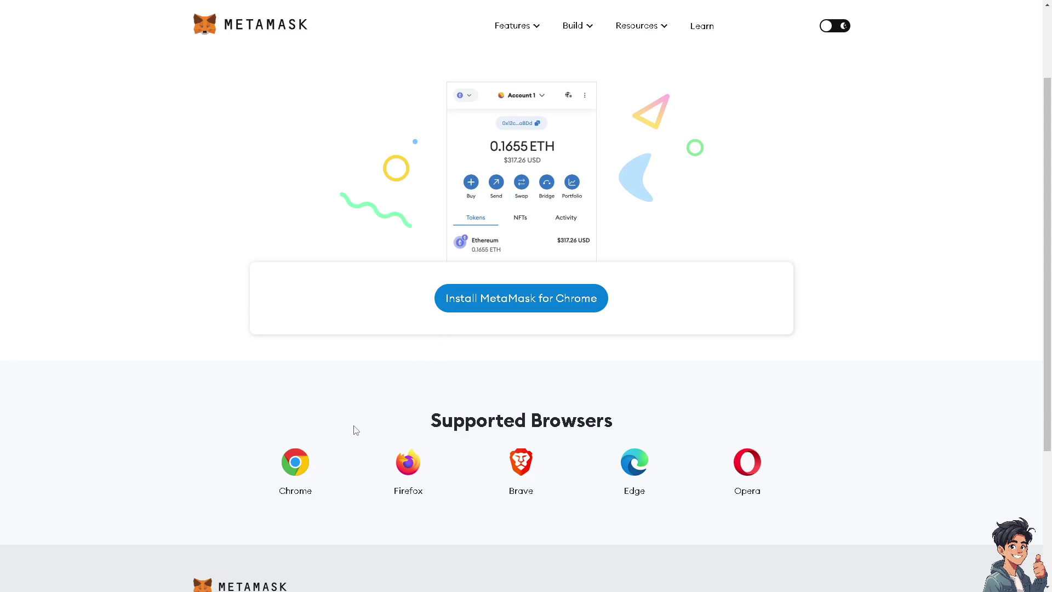
pyautogui.scroll(-2, 547, 449)
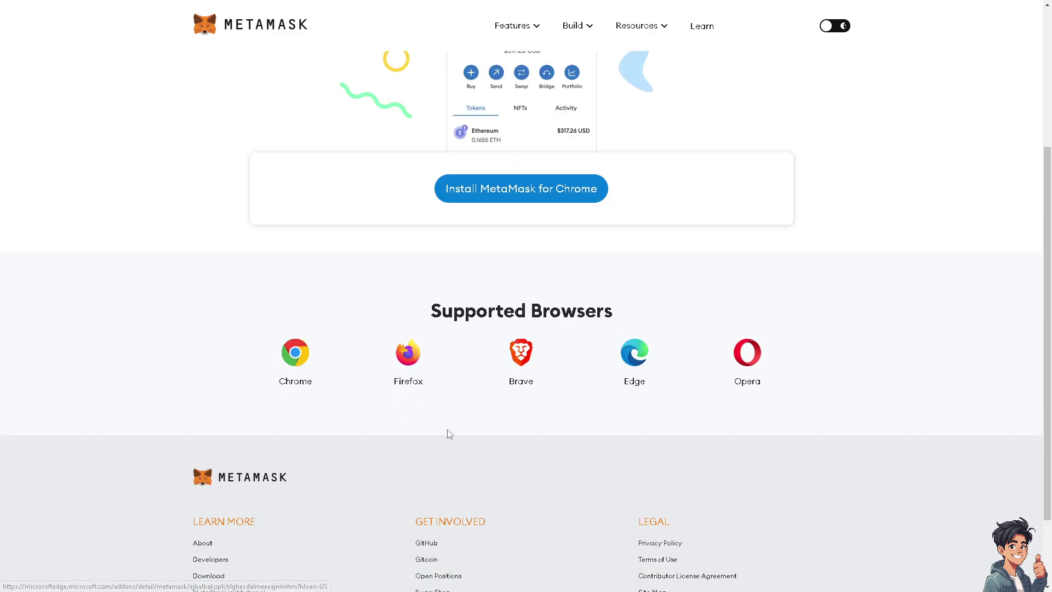
pyautogui.scroll(1, 298, 381)
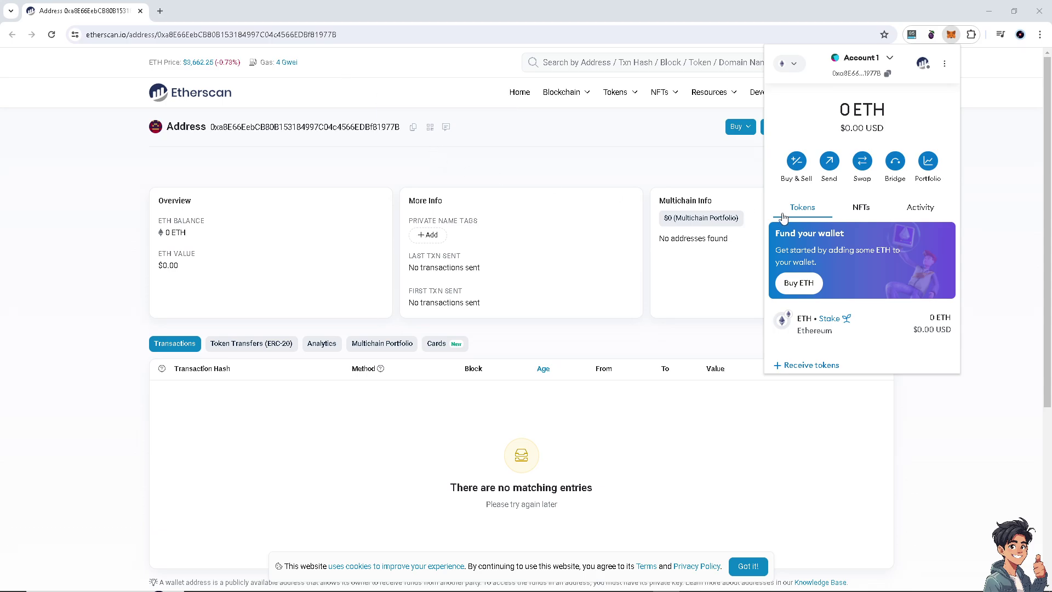
# Launch Buy & Sell from the extension, go full screen, and open Portfolio's Buy page.
pyautogui.click(797, 162)
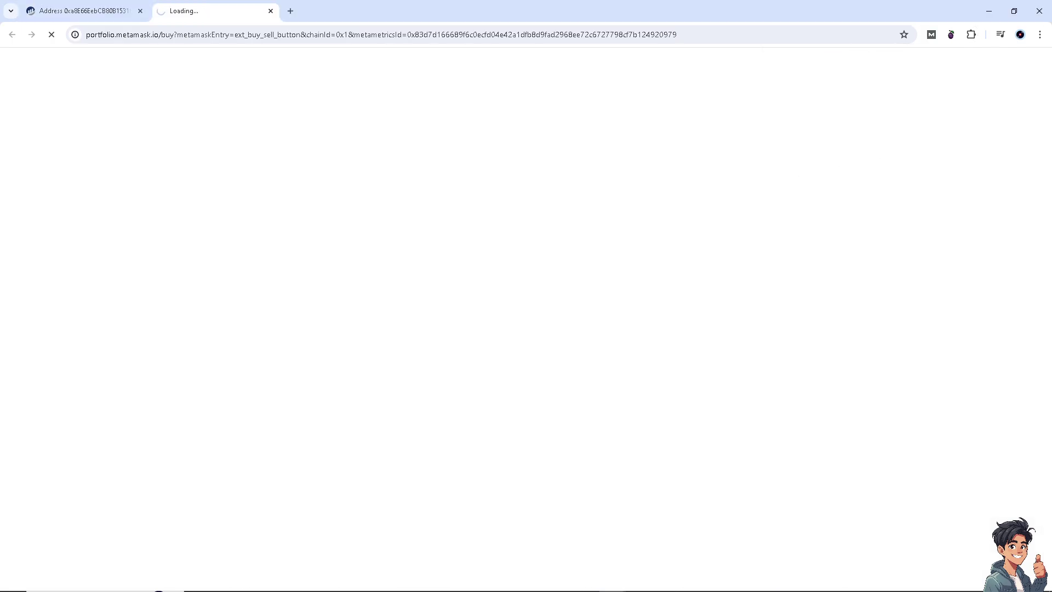
pyautogui.press('F11')
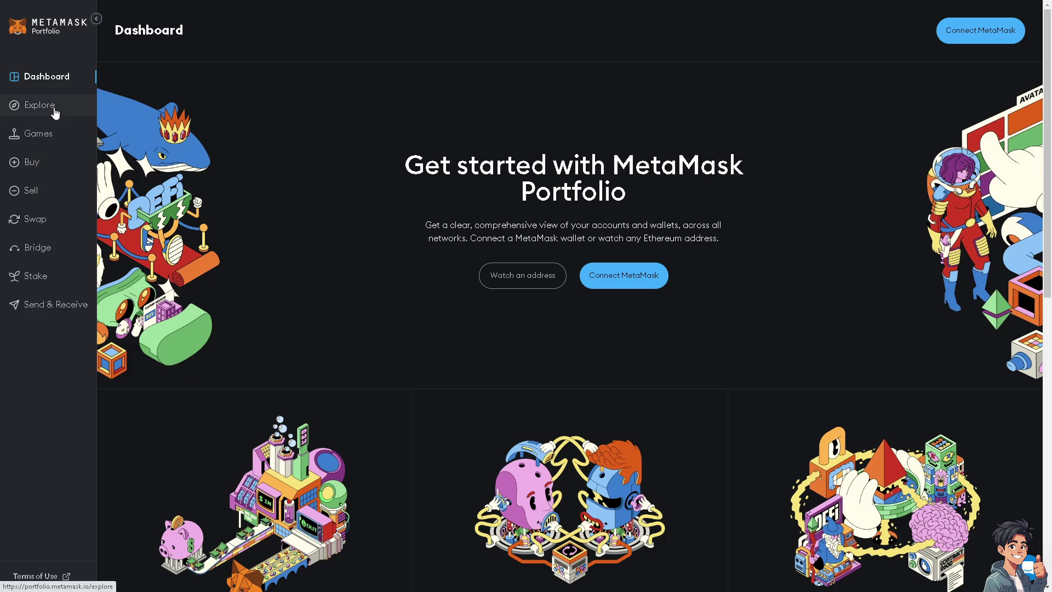
pyautogui.click(43, 161)
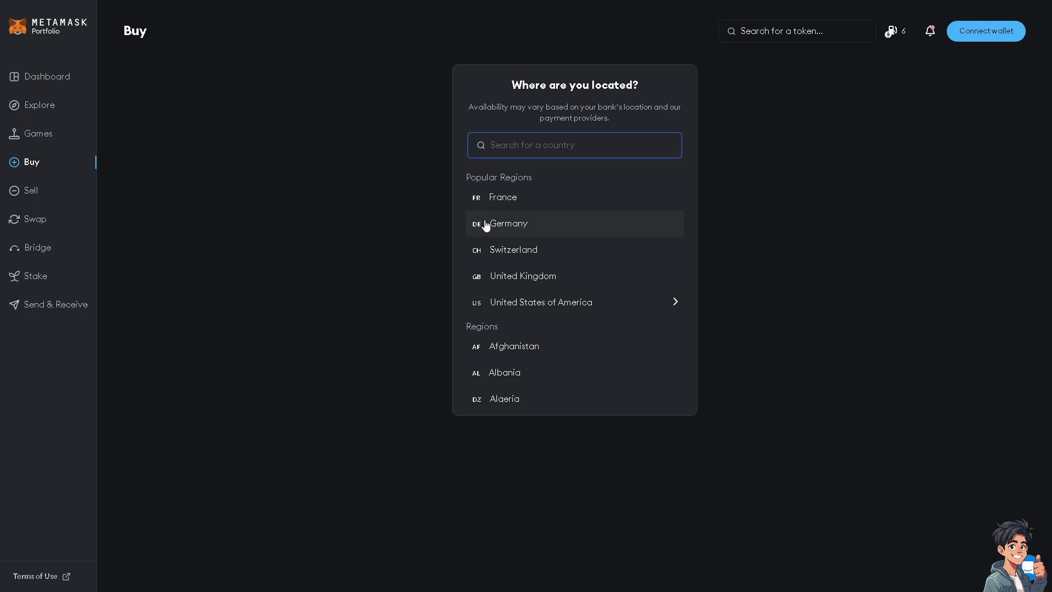
# Choose United States of America, then California, as the location.
pyautogui.click(535, 301)
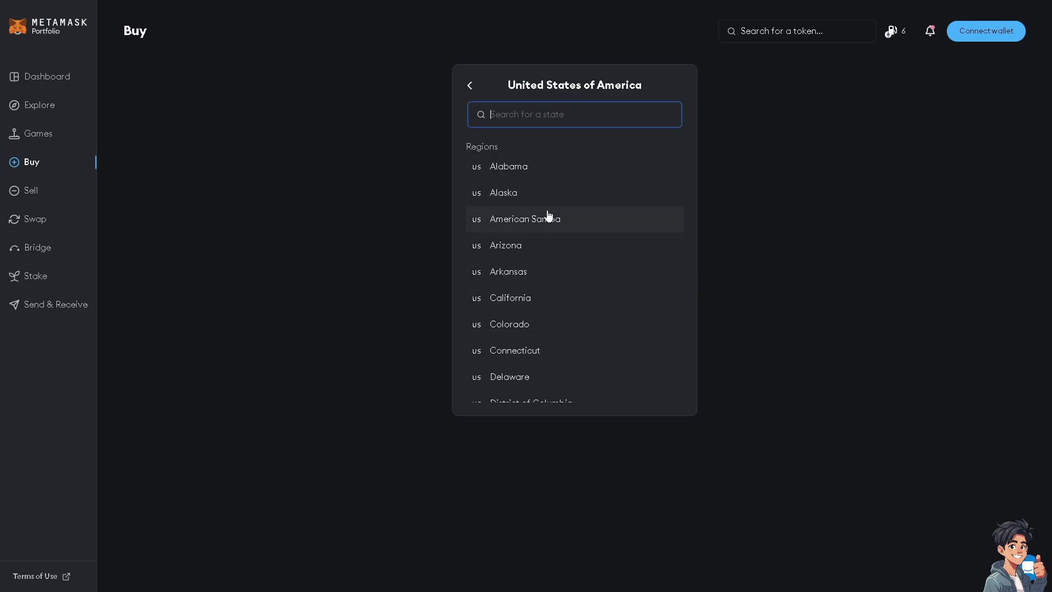
pyautogui.click(520, 299)
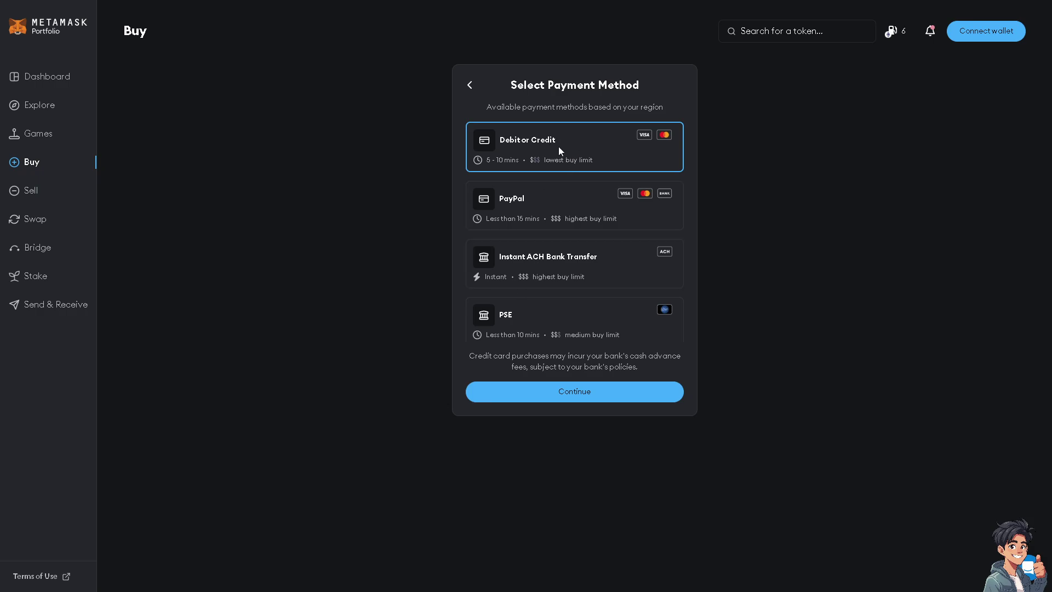
# Continue with Debit or Credit and change the purchase amount from 100 to 20, then 50.
pyautogui.click(580, 398)
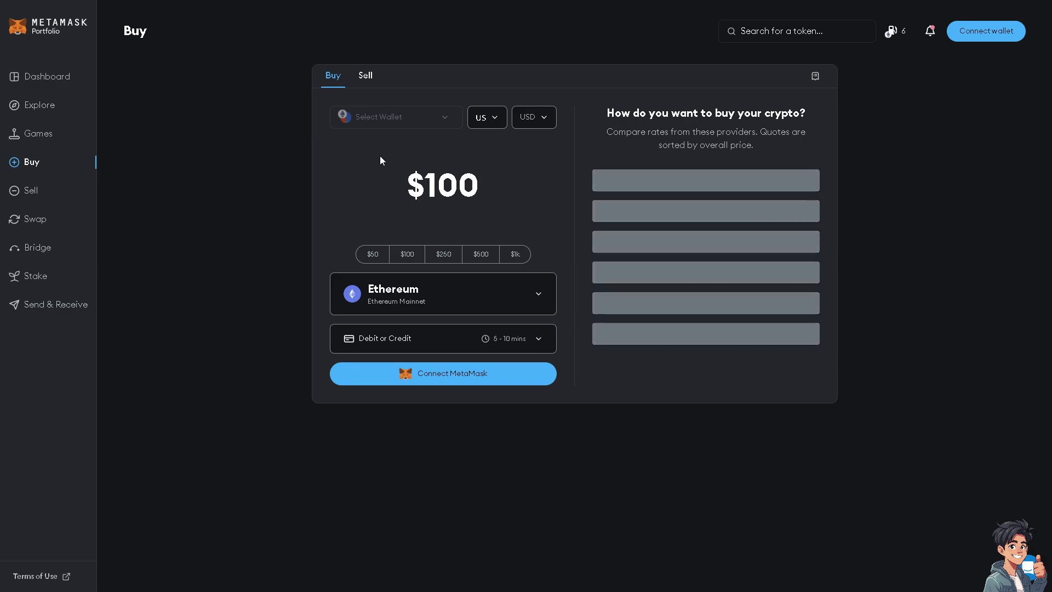
pyautogui.click(408, 143)
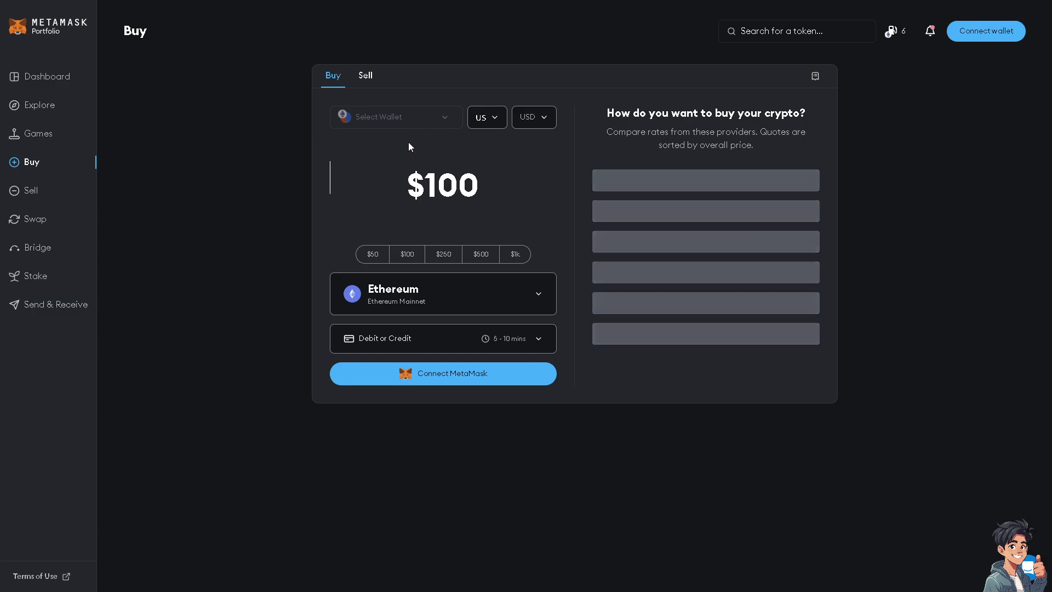
pyautogui.doubleClick(495, 186)
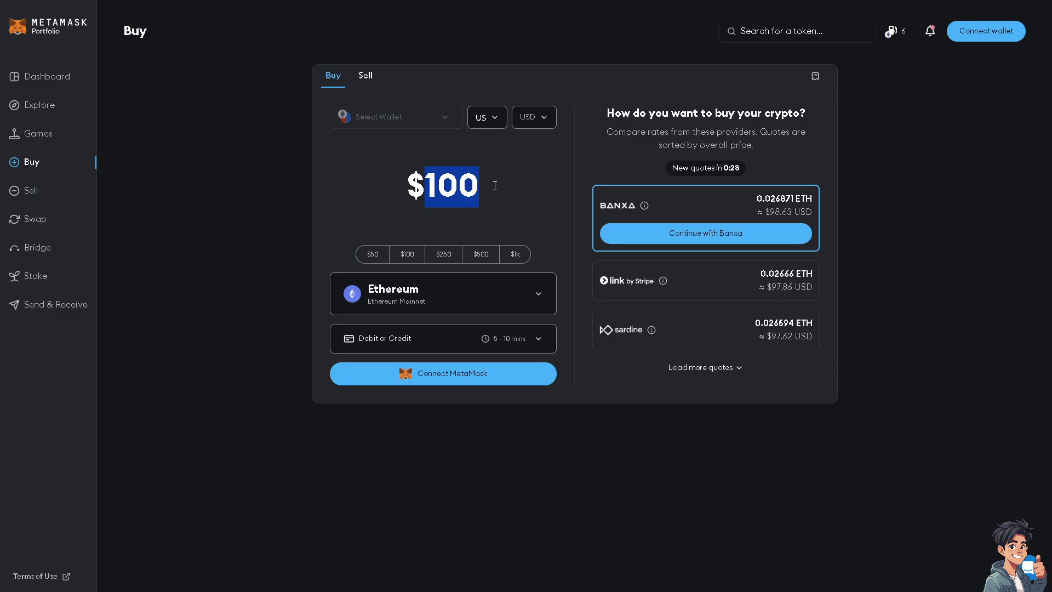
pyautogui.write('20')
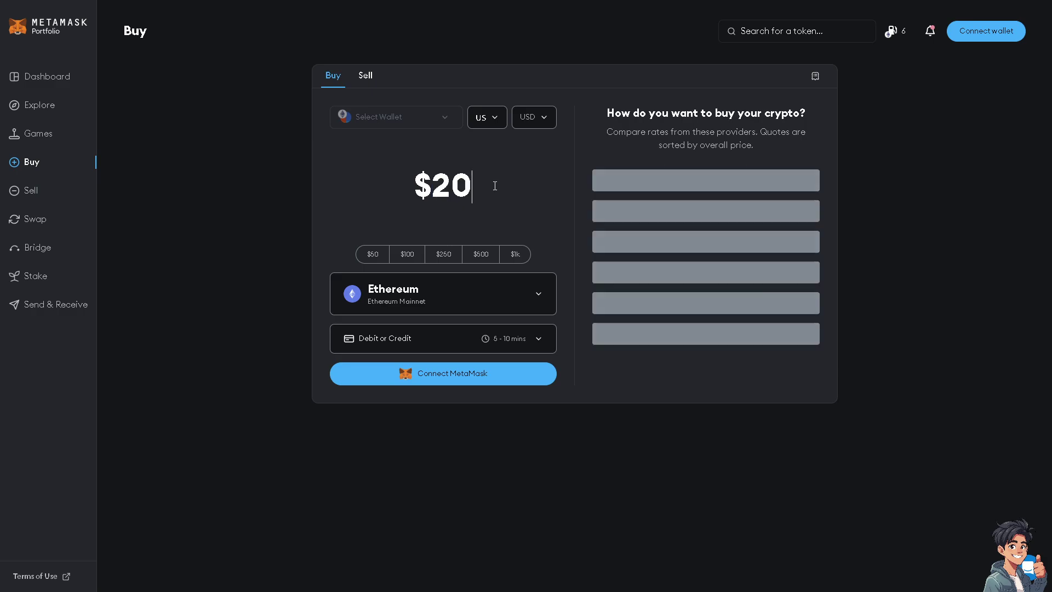
pyautogui.doubleClick(440, 183)
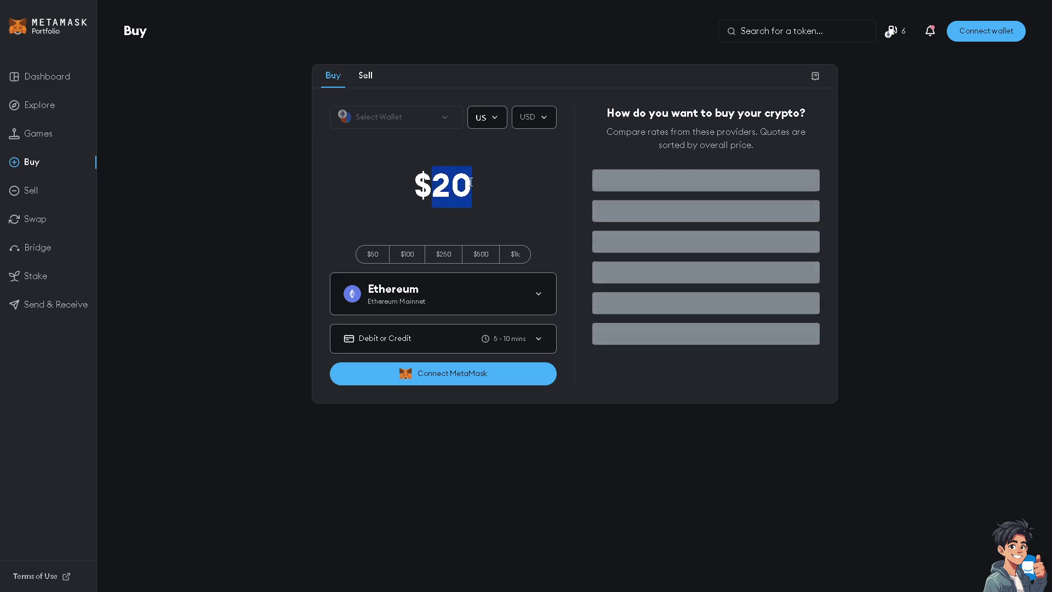
pyautogui.write('50')
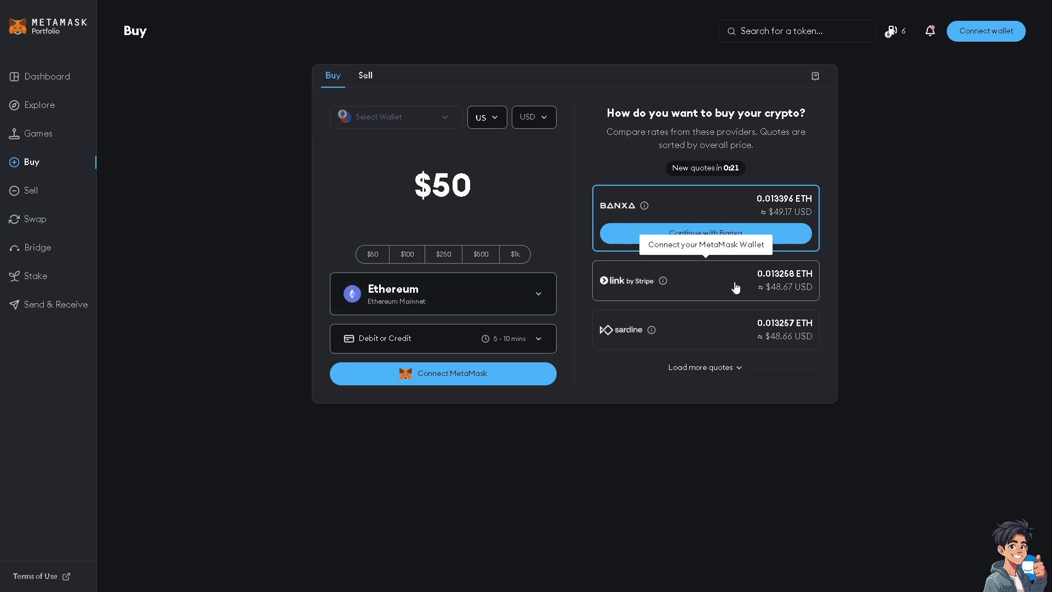
# Search 'ETH' in the token list and select ETH on the Ethereum network.
pyautogui.click(542, 297)
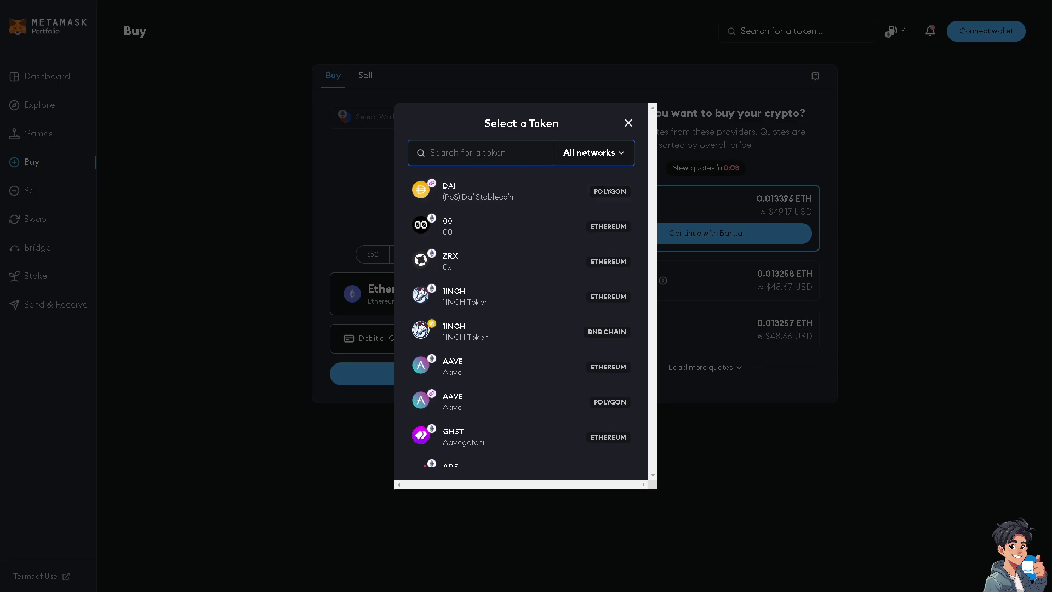
pyautogui.click(459, 153)
pyautogui.write('ETH')
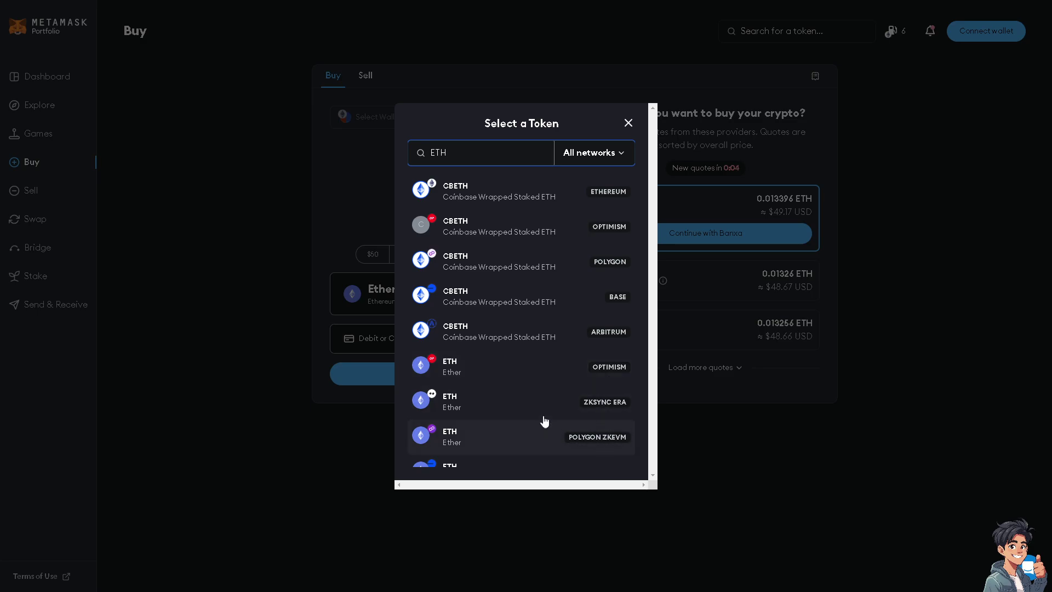
pyautogui.scroll(-2, 527, 371)
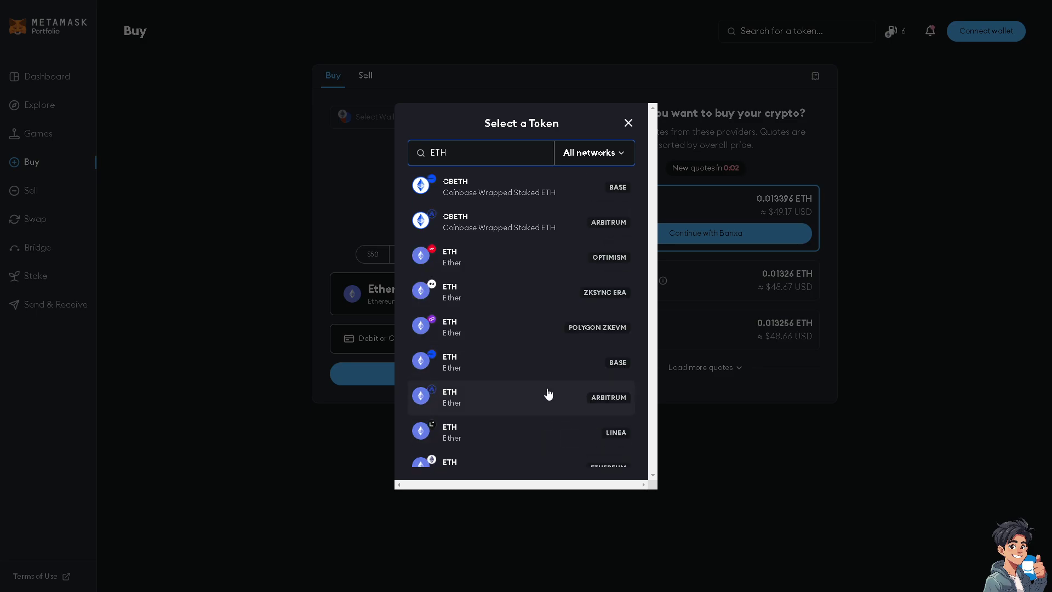
pyautogui.scroll(-1, 546, 391)
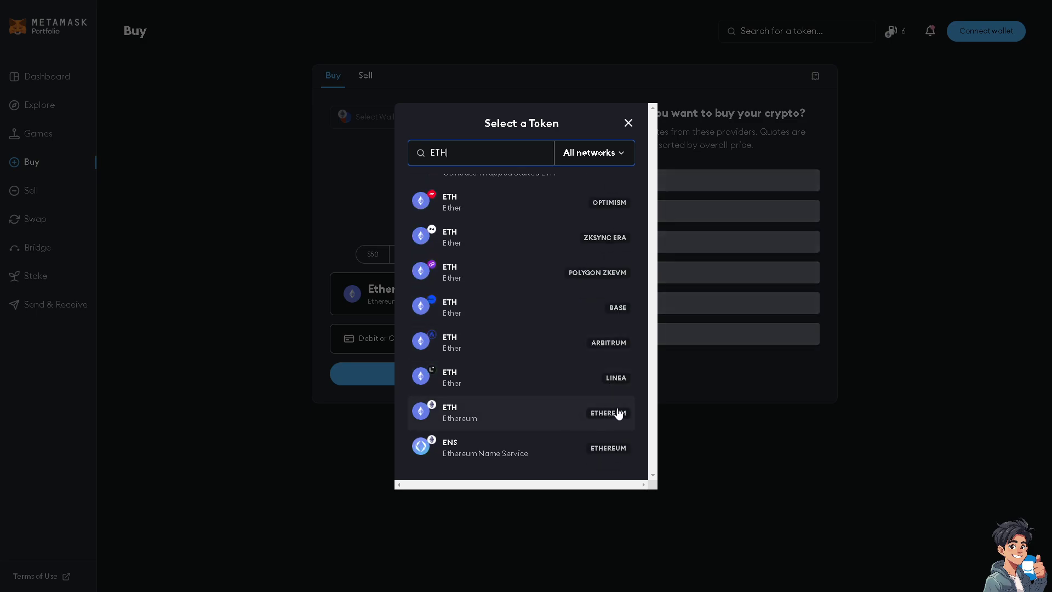
pyautogui.click(502, 419)
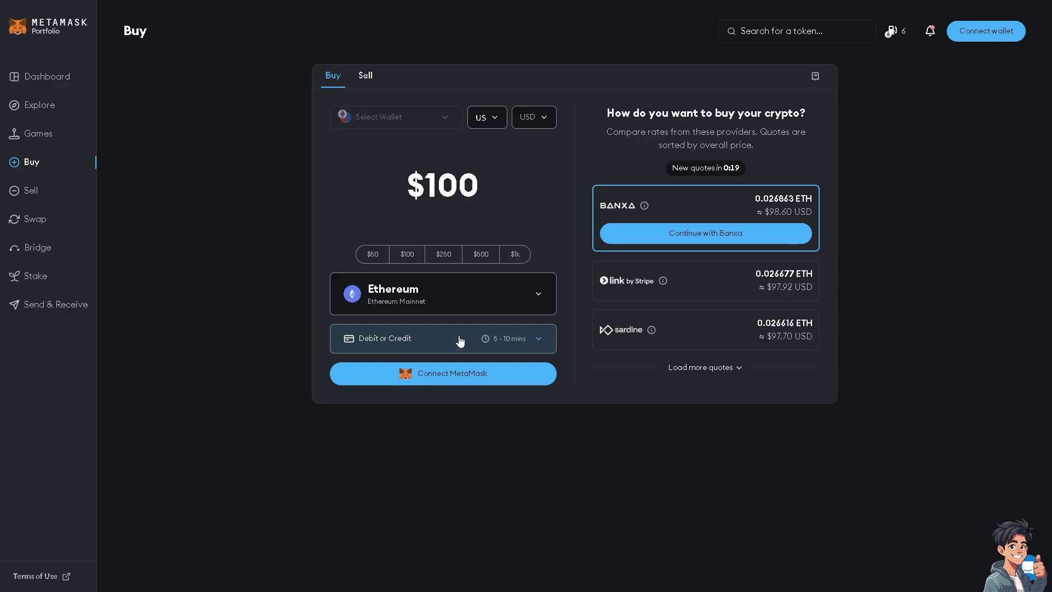
# Keep Debit or Credit as the payment method and try continuing with the Banxa quote.
pyautogui.click(539, 340)
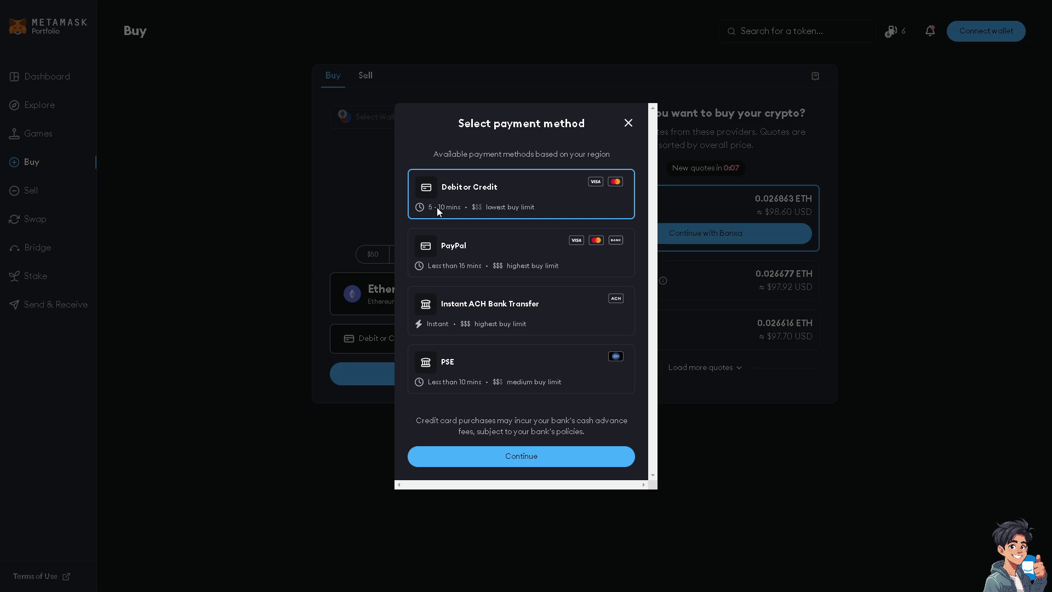
pyautogui.click(524, 456)
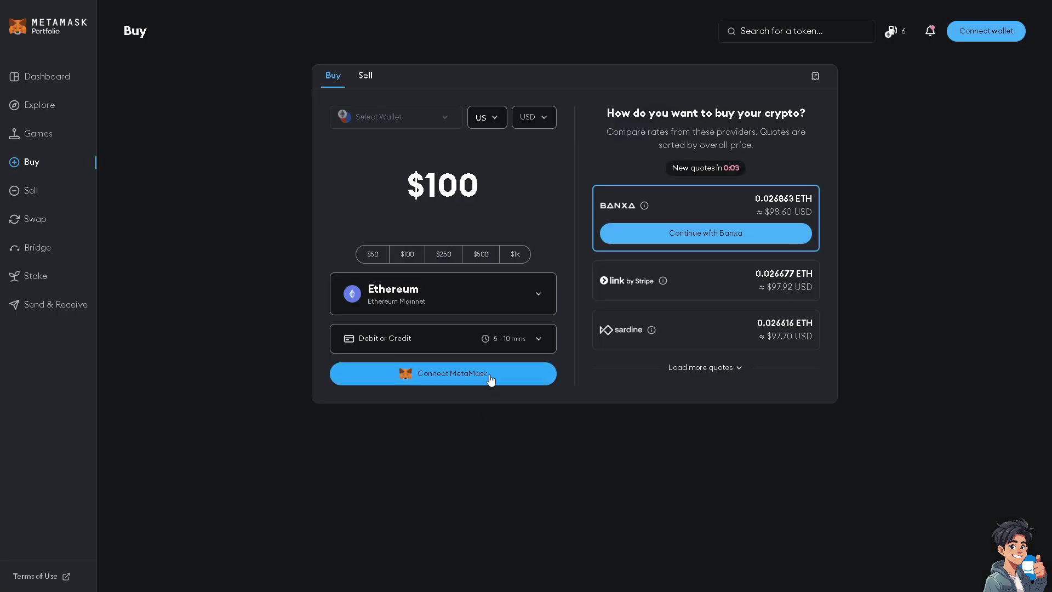
pyautogui.click(669, 237)
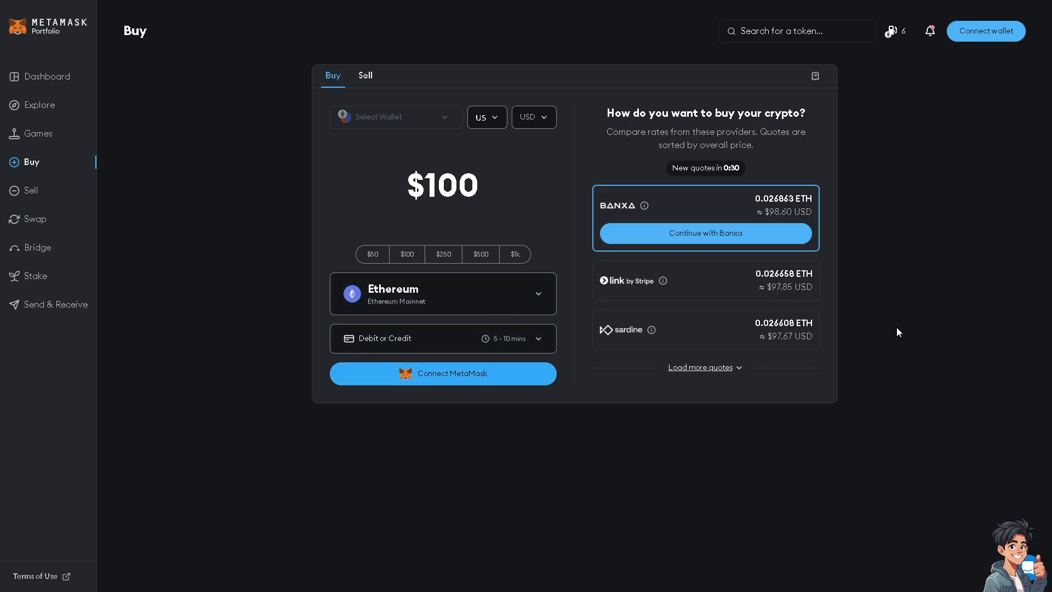
# Load more provider quotes and scroll down to the Ramp and Coinbase Pay offers.
pyautogui.click(705, 370)
pyautogui.scroll(-1, 704, 323)
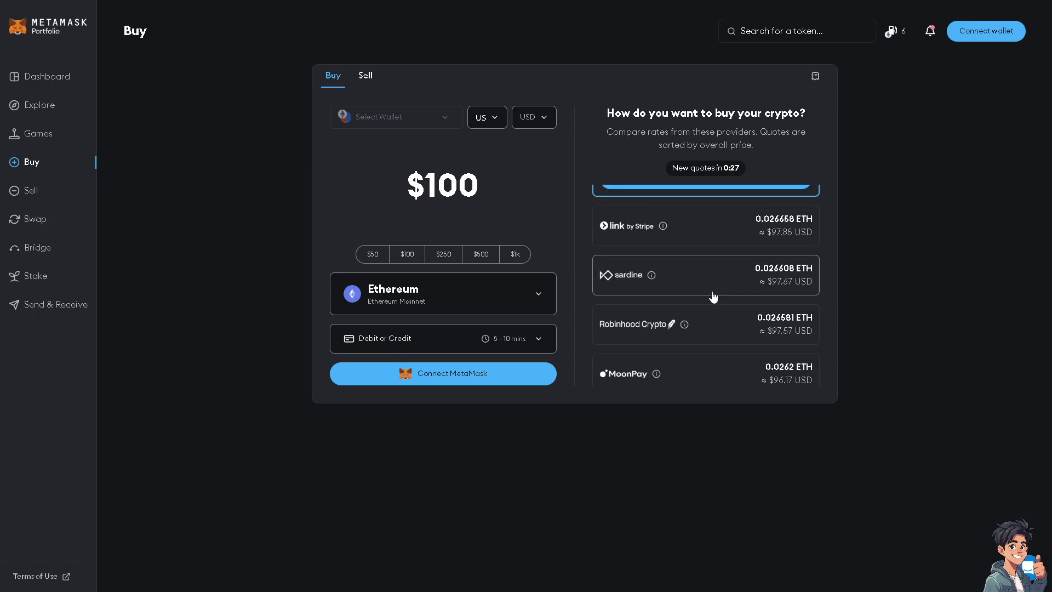
pyautogui.scroll(1, 715, 293)
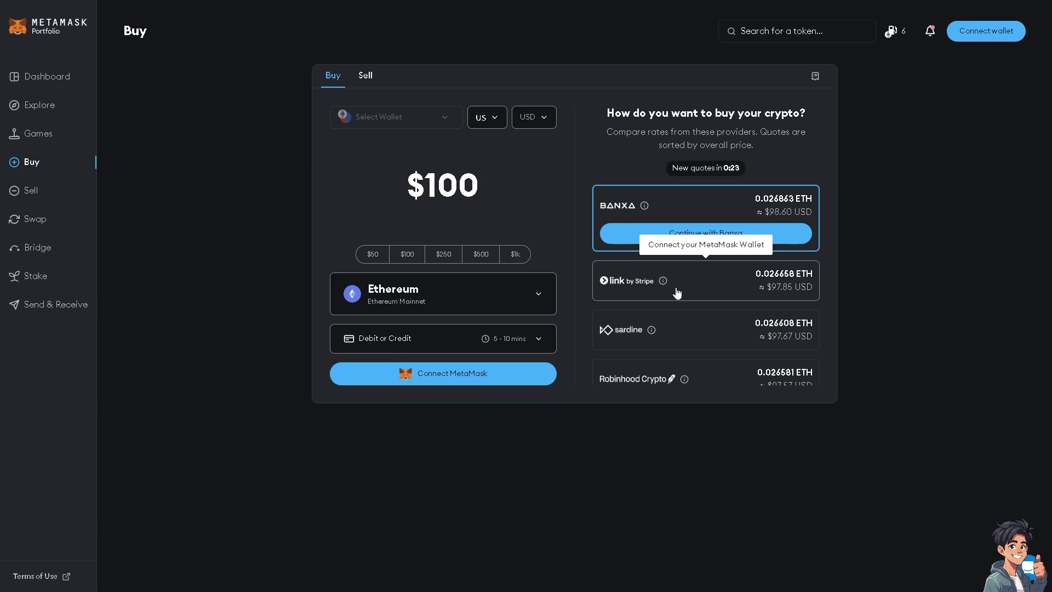
pyautogui.scroll(-1, 672, 294)
pyautogui.scroll(-1, 656, 331)
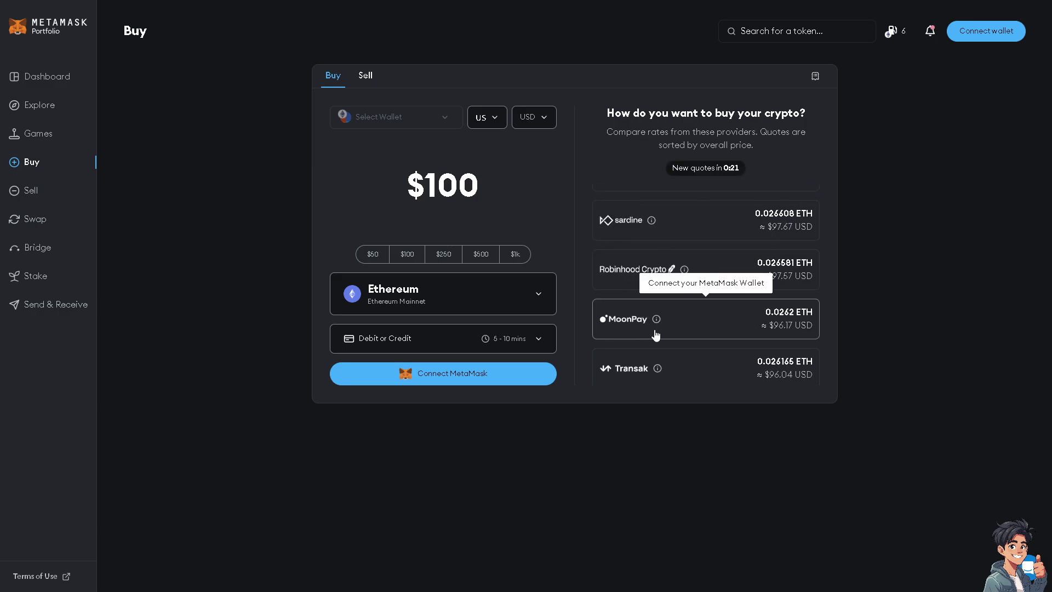
pyautogui.scroll(-2, 630, 320)
# Choose PayPal in the Select payment method dialog in place of Debit or Credit.
pyautogui.scroll(-1, 648, 343)
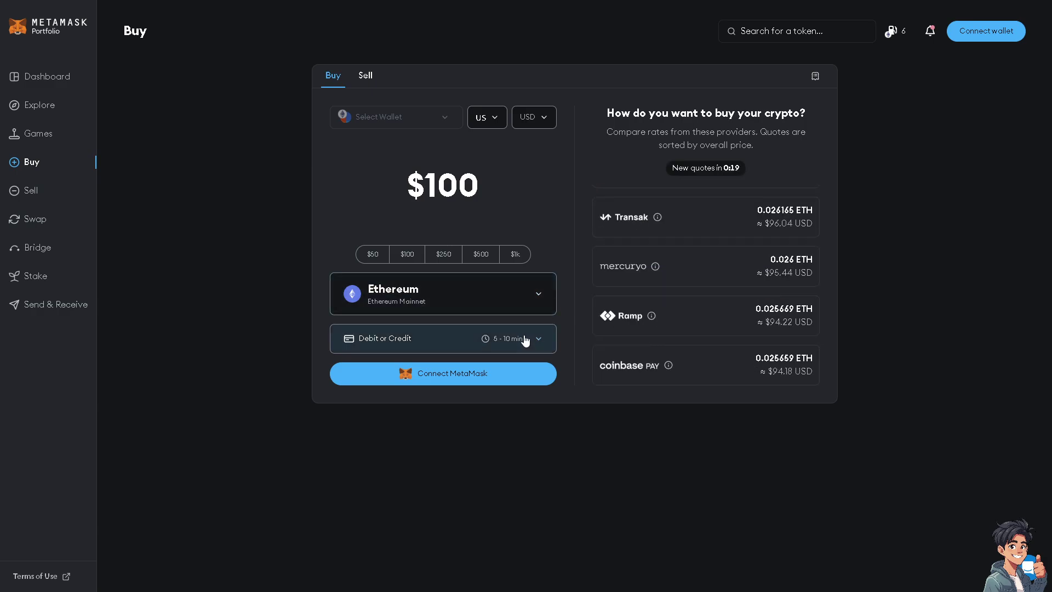
pyautogui.click(529, 339)
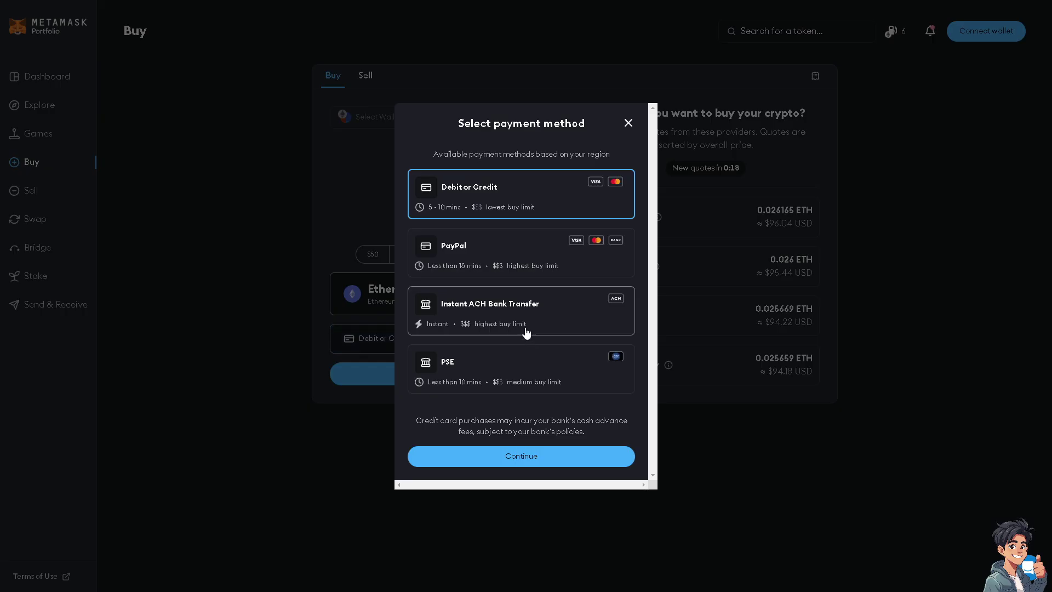
pyautogui.click(501, 253)
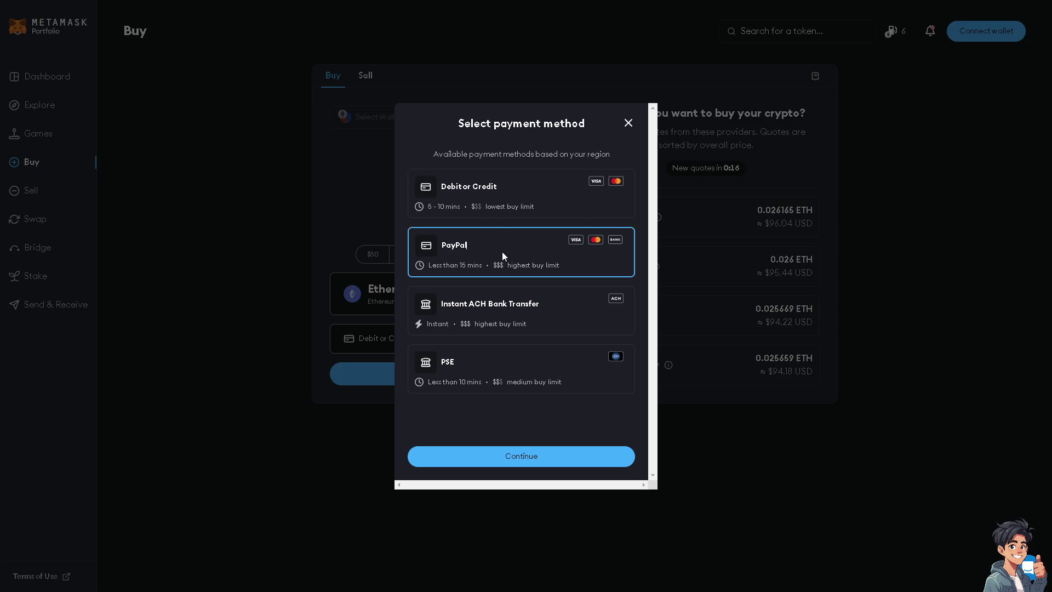
pyautogui.click(548, 464)
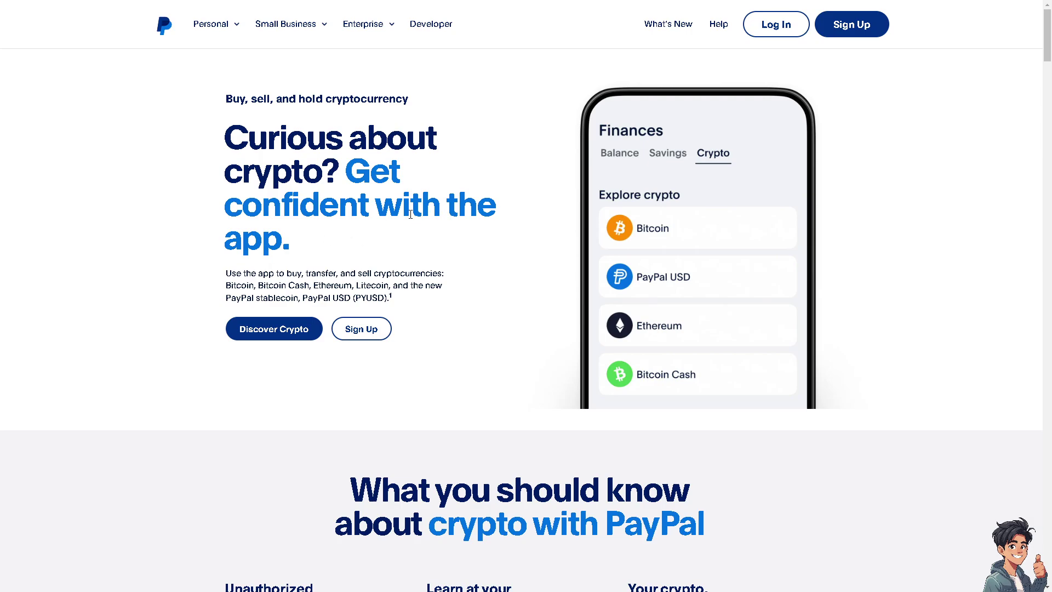
# Scroll through PayPal's 'Curious about crypto?' page.
pyautogui.scroll(-1, 357, 290)
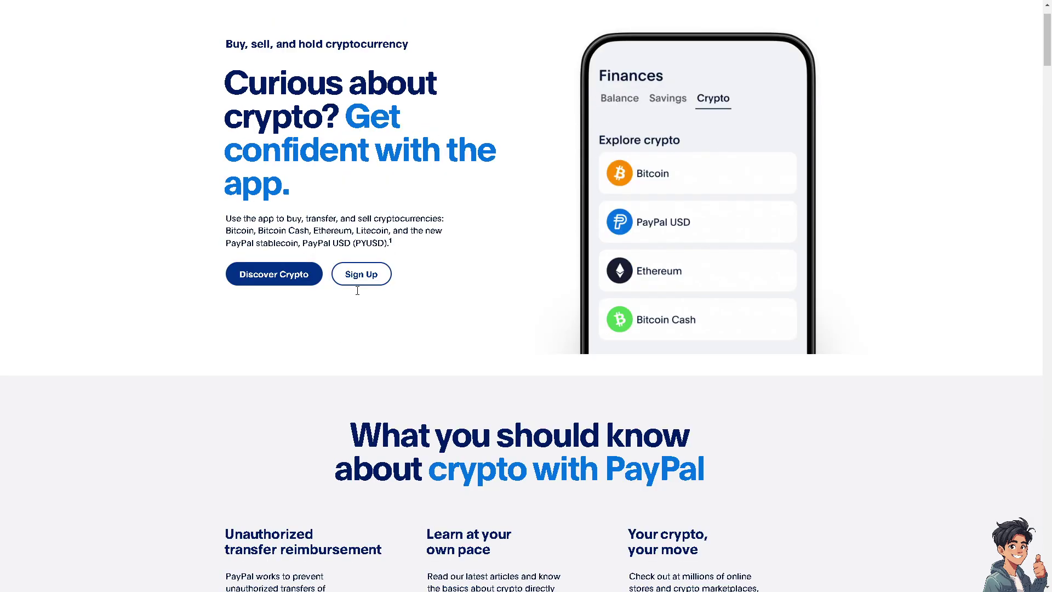
pyautogui.scroll(1, 357, 290)
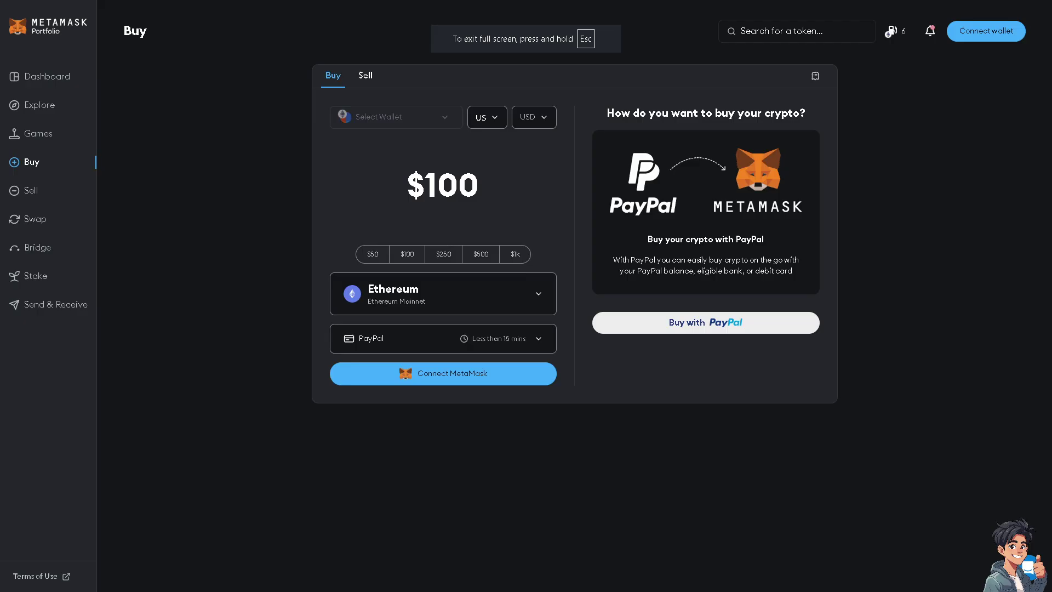
# Pick Instant ACH Bank Transfer in the payment method dialog and confirm it.
pyautogui.click(539, 336)
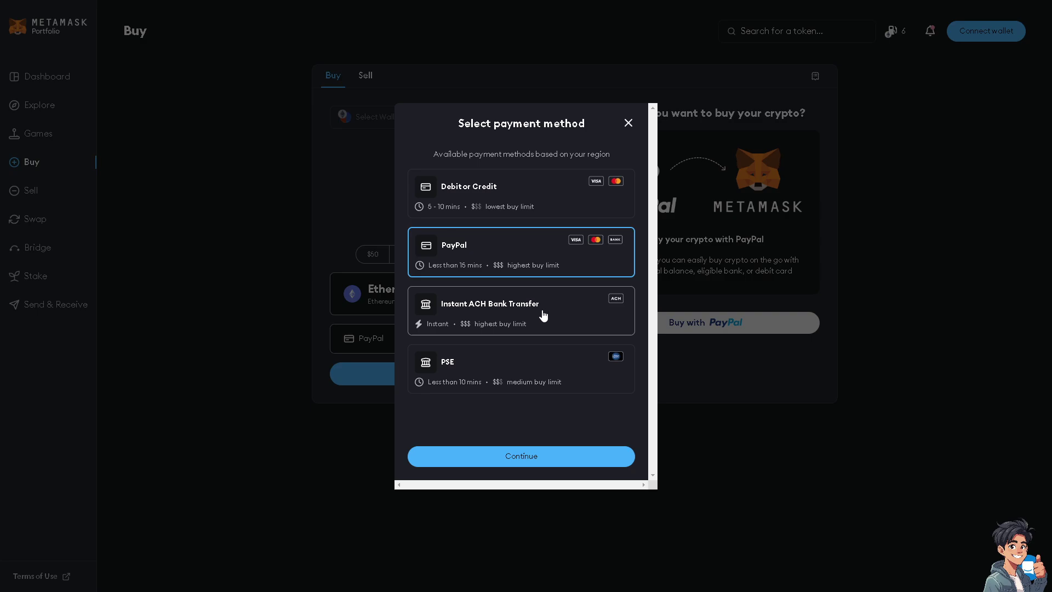
pyautogui.click(542, 313)
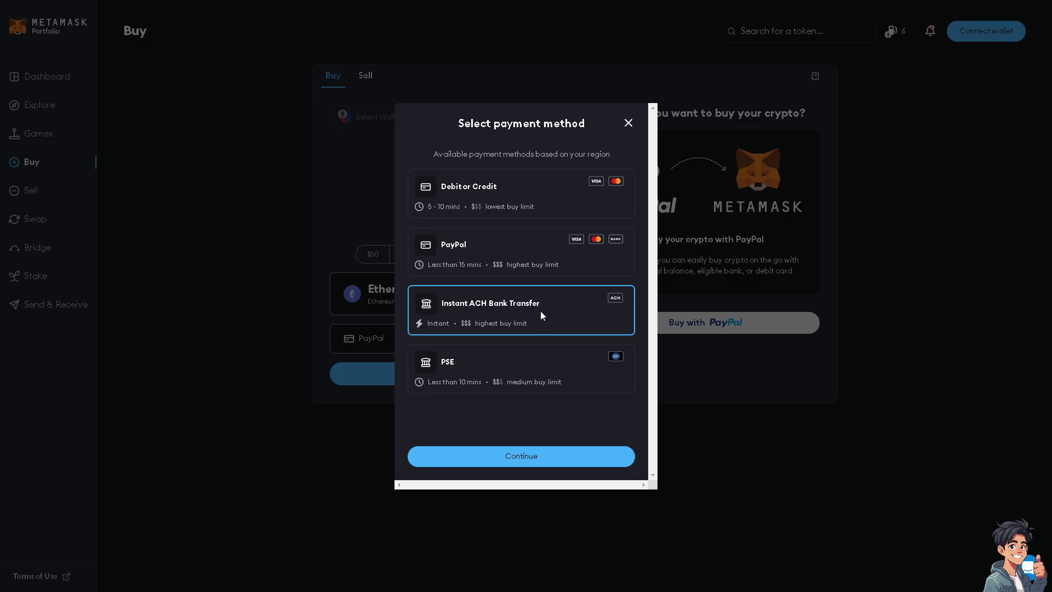
pyautogui.click(542, 459)
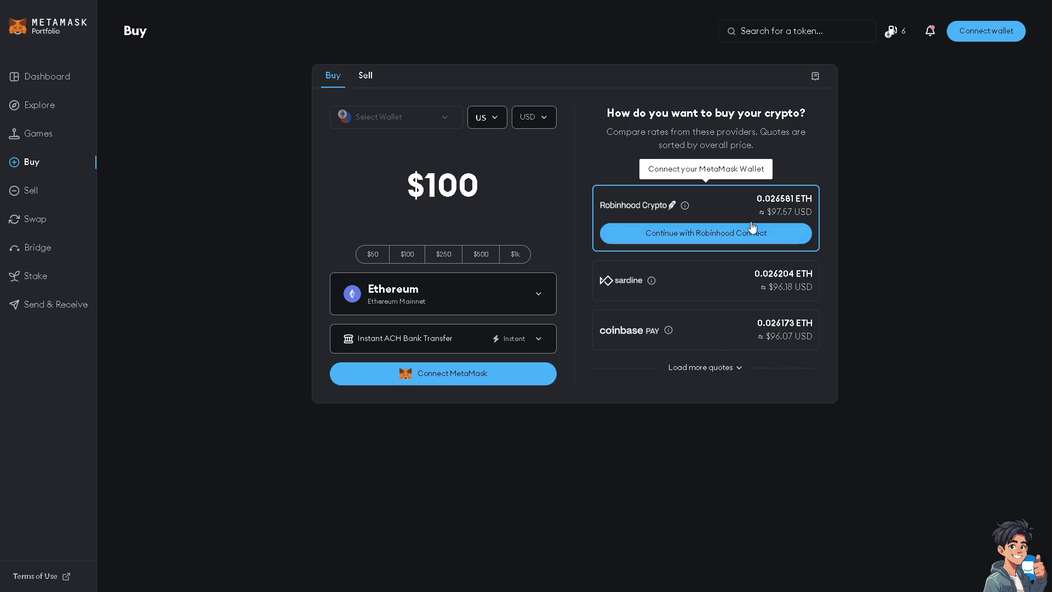
# Try the Robinhood Crypto quote, then load more quotes to add link by Stripe.
pyautogui.click(726, 240)
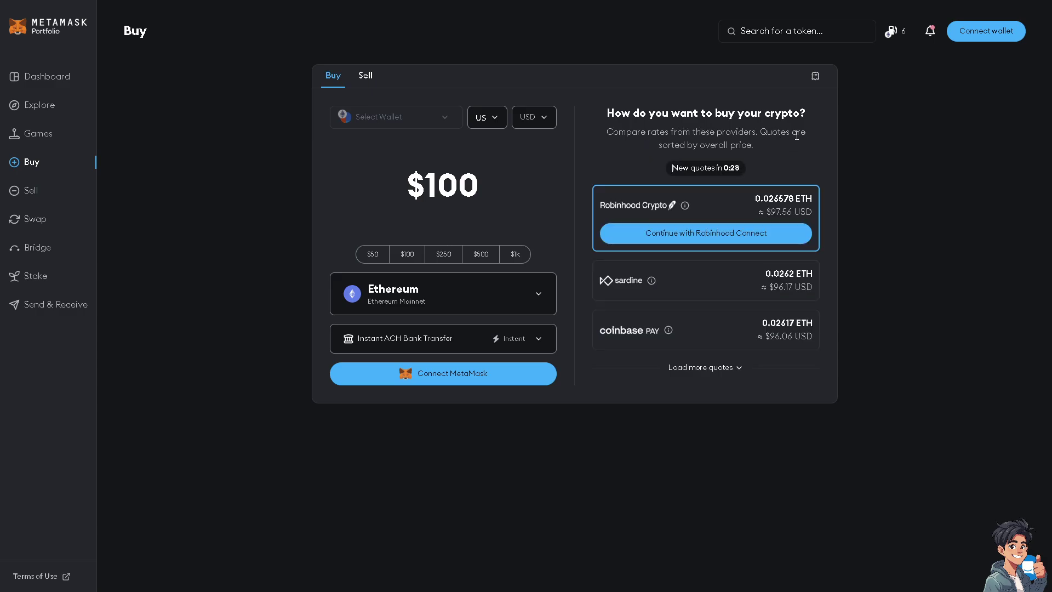
pyautogui.click(713, 367)
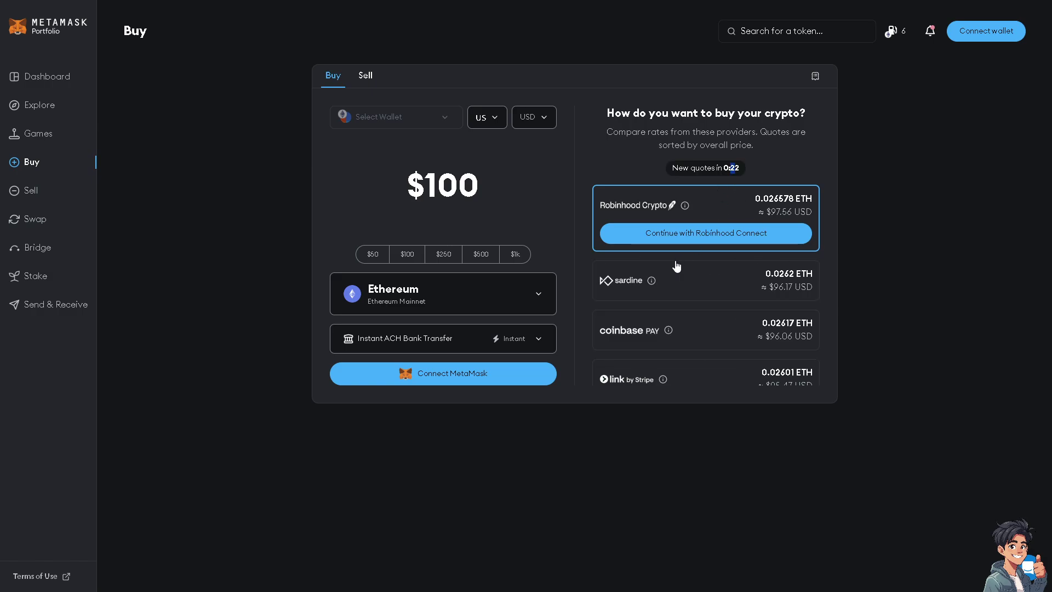
pyautogui.scroll(-1, 674, 268)
pyautogui.scroll(1, 657, 312)
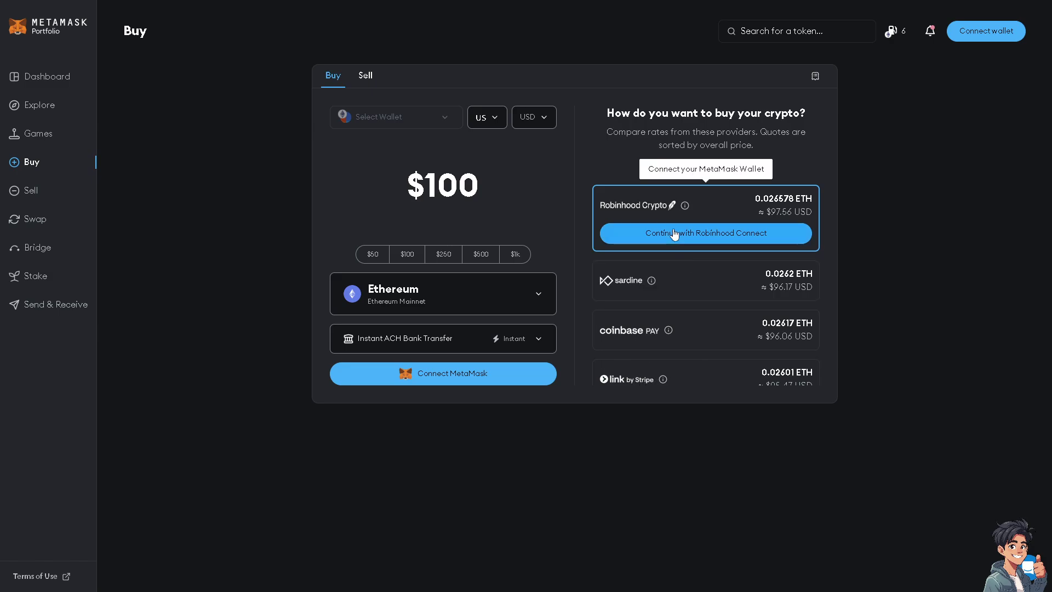
# Open and dismiss the payment method dialog unchanged, then reopen it.
pyautogui.click(539, 341)
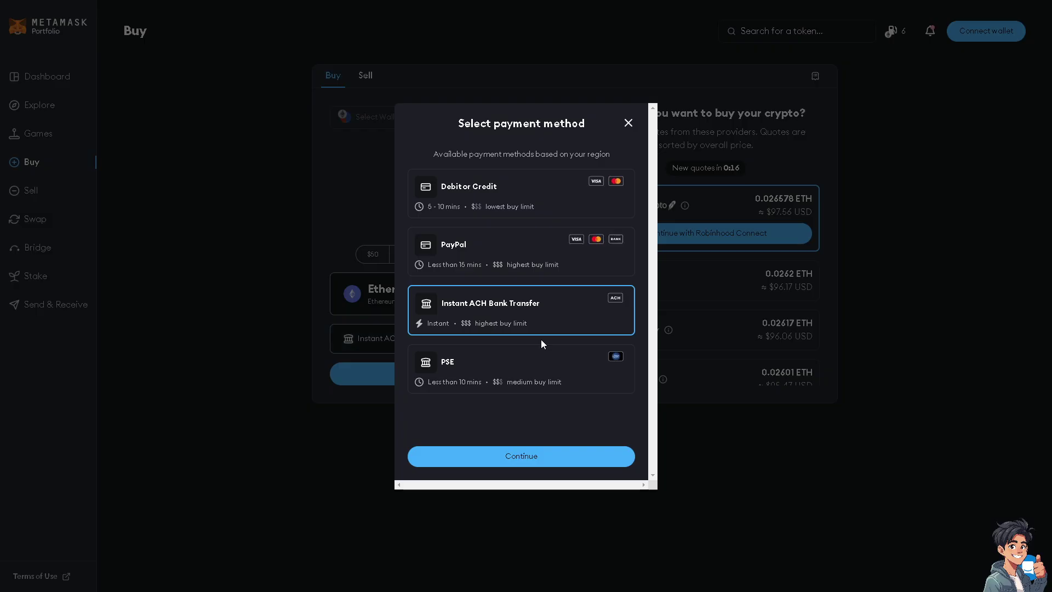
pyautogui.click(266, 357)
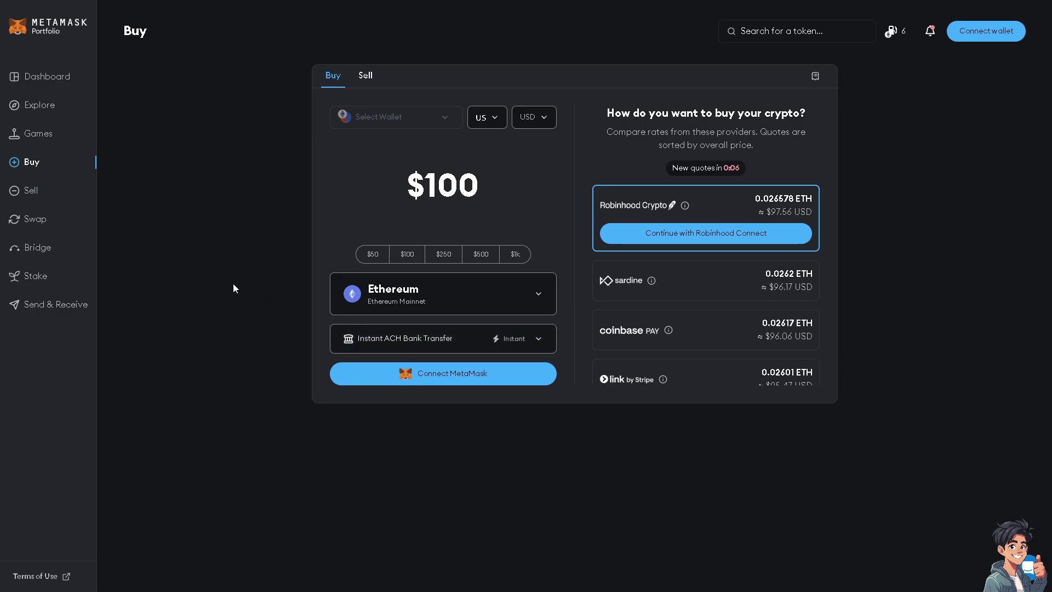
pyautogui.click(541, 339)
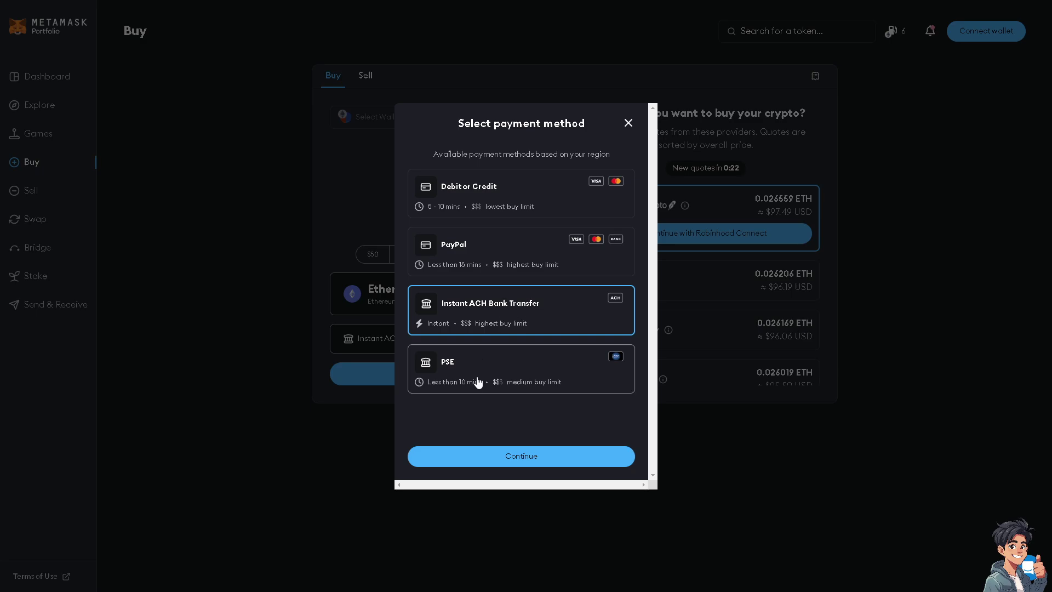
# Choose PSE as the payment method, then reopen and close the payment method list unchanged.
pyautogui.click(494, 460)
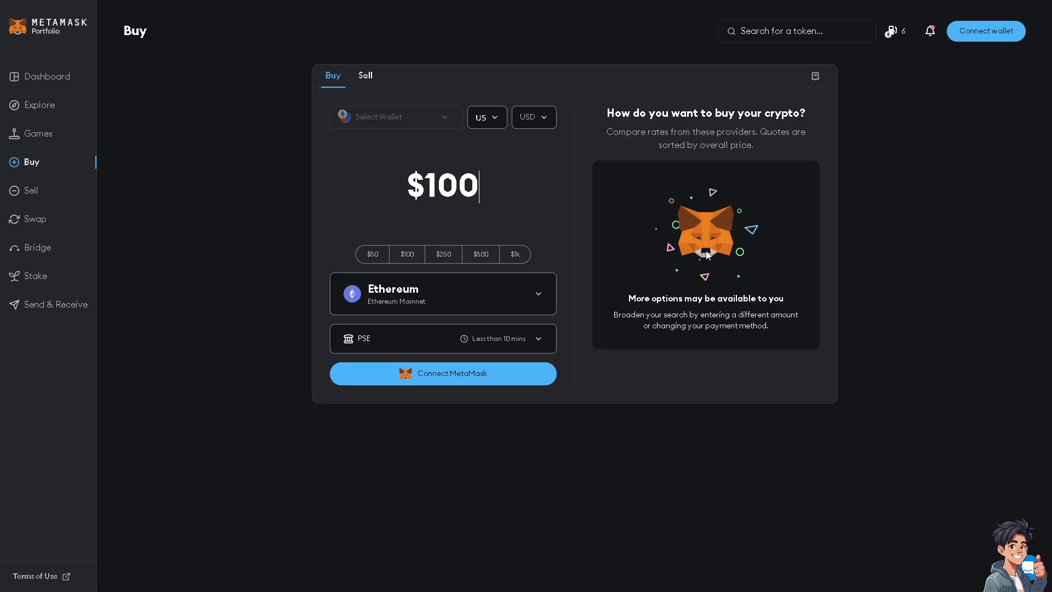
pyautogui.click(548, 337)
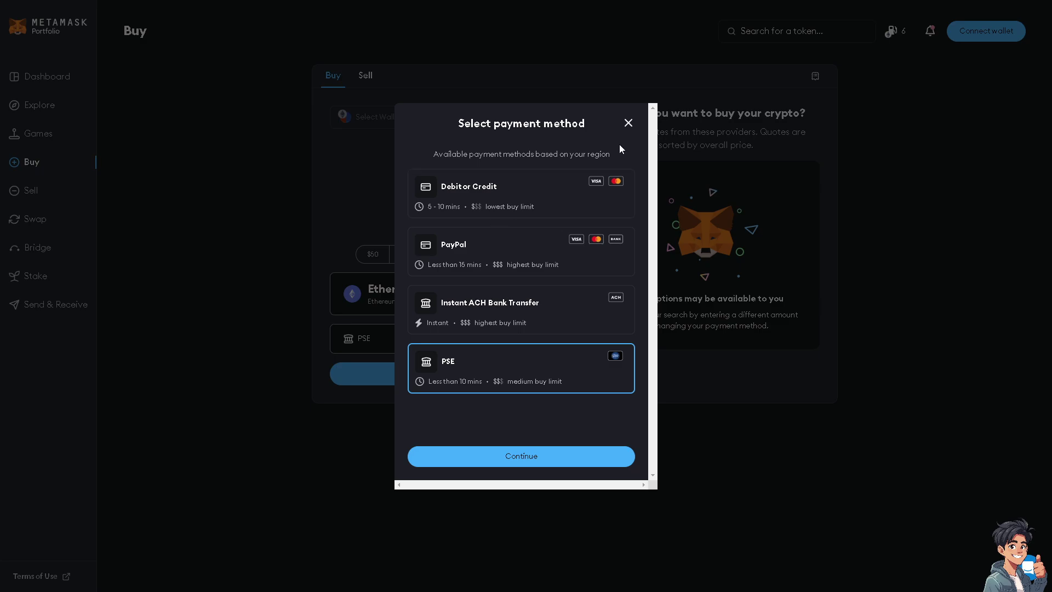
pyautogui.click(628, 122)
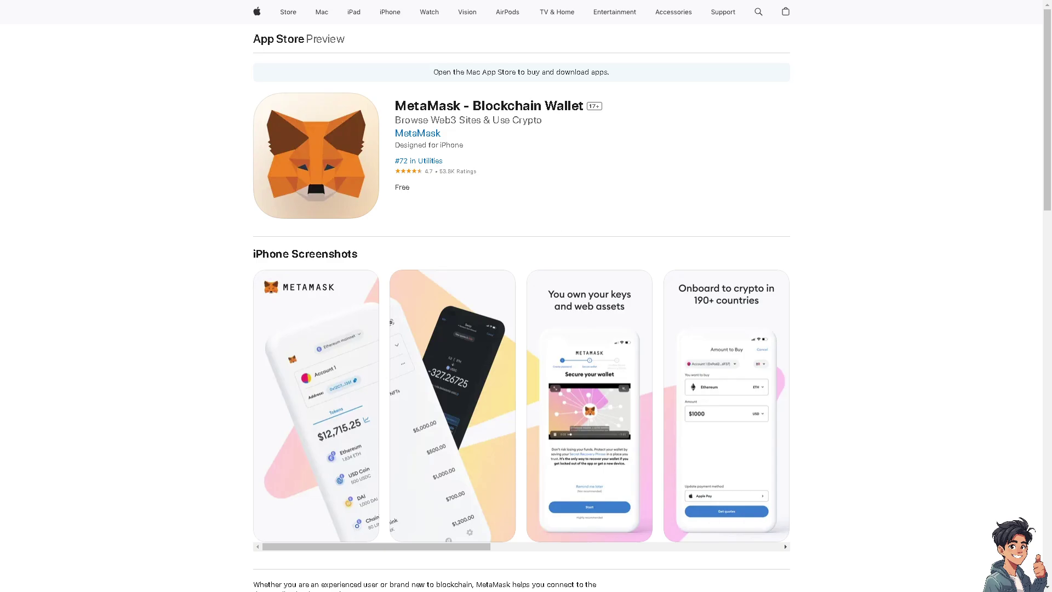
# Scroll the MetaMask - Blockchain Wallet App Store listing down and back up.
pyautogui.scroll(-5, 274, 312)
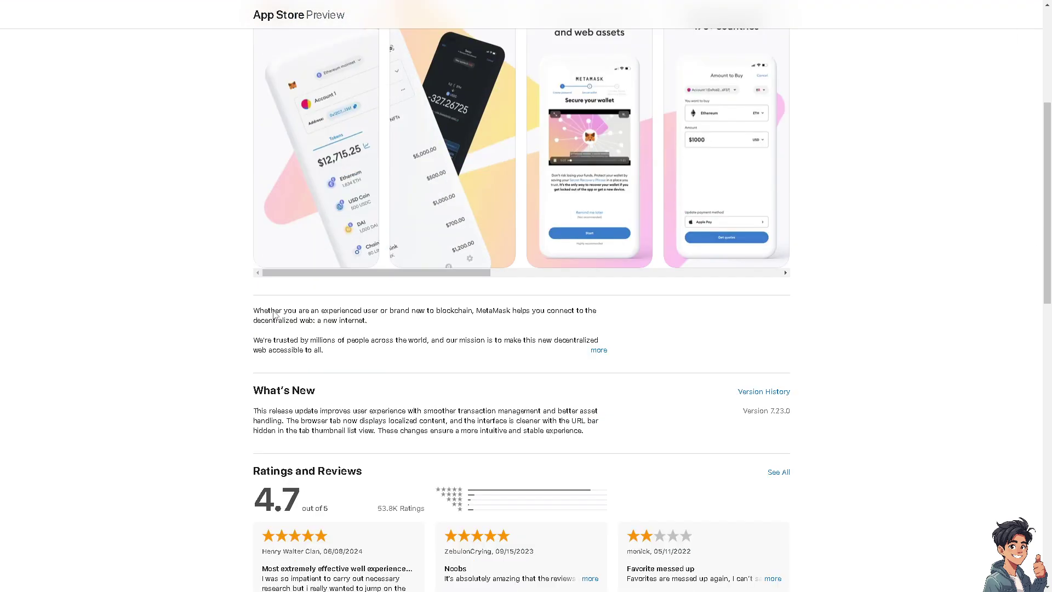
pyautogui.scroll(5, 274, 311)
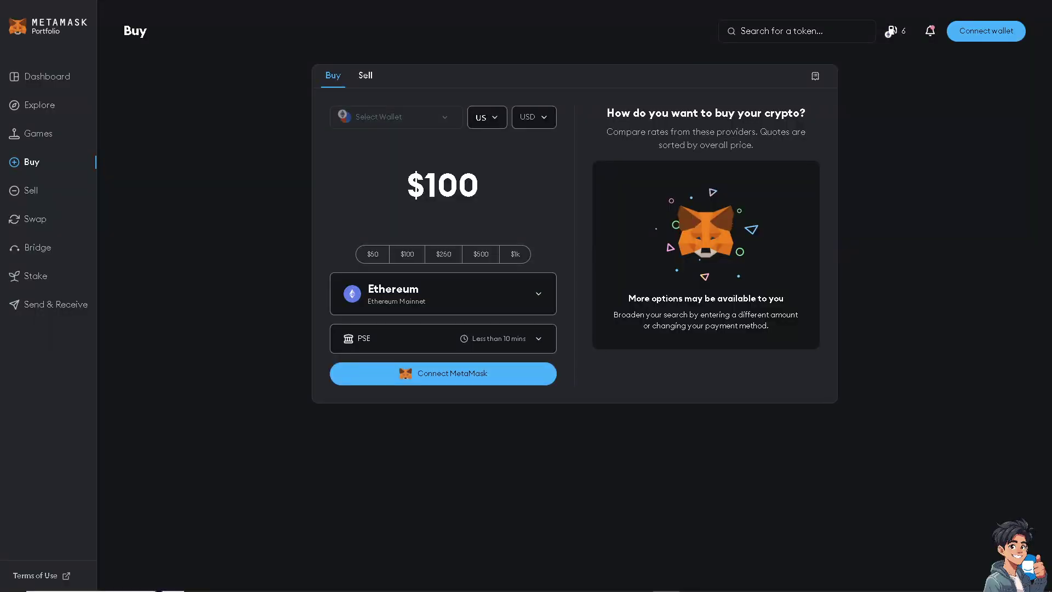
# Start Connect MetaMask, then move the Bitget Wallet unlock popup aside and close it.
pyautogui.click(361, 382)
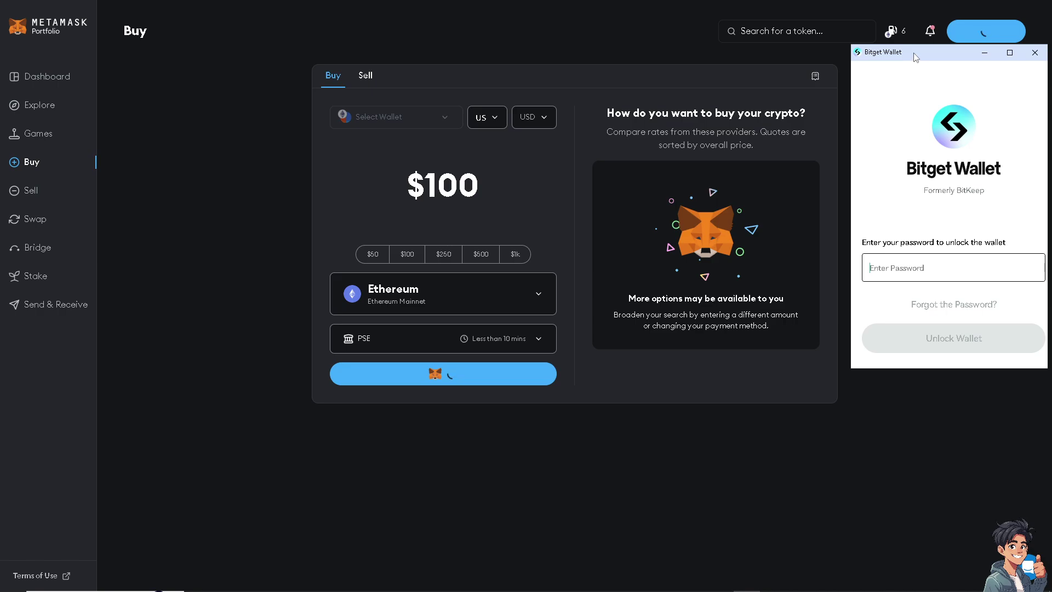
pyautogui.moveTo(913, 54); pyautogui.dragTo(524, 53)
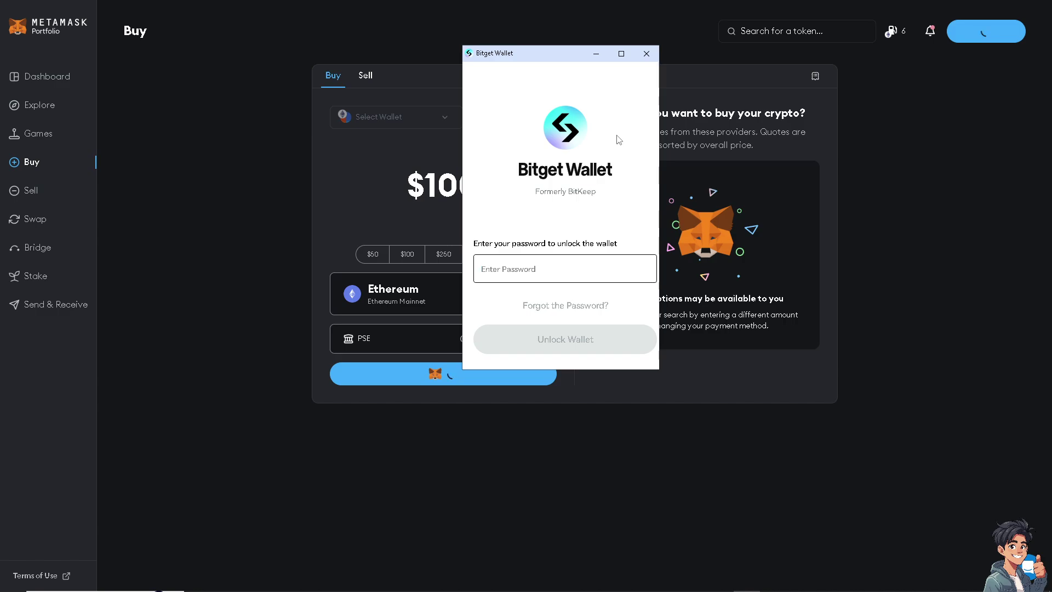
pyautogui.click(647, 53)
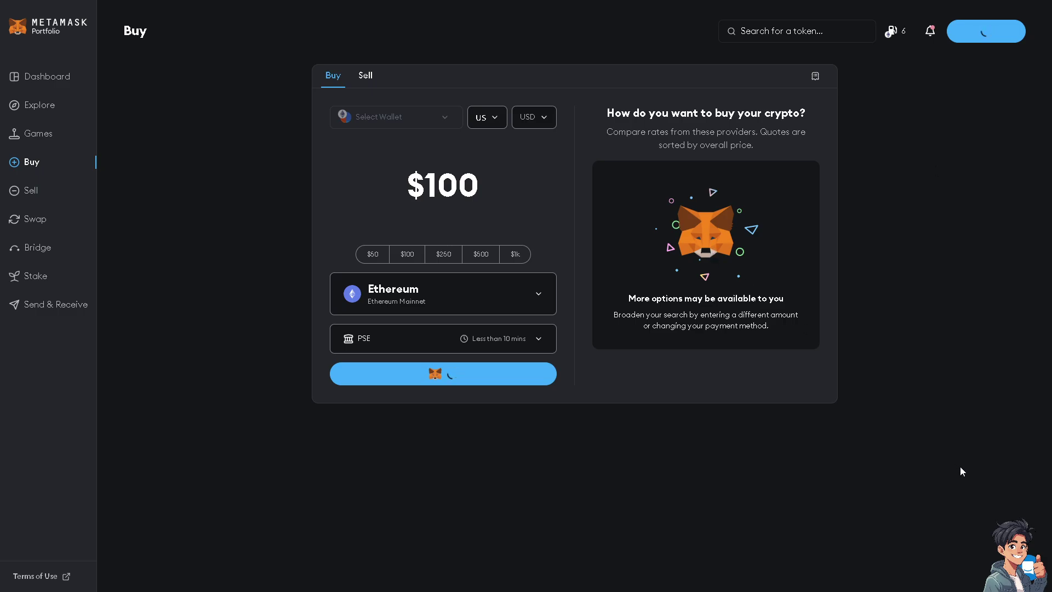
# Start a support message and choose Buy or Sell Crypto > Buy Crypto > I have an issue with a purchase.
pyautogui.click(1029, 570)
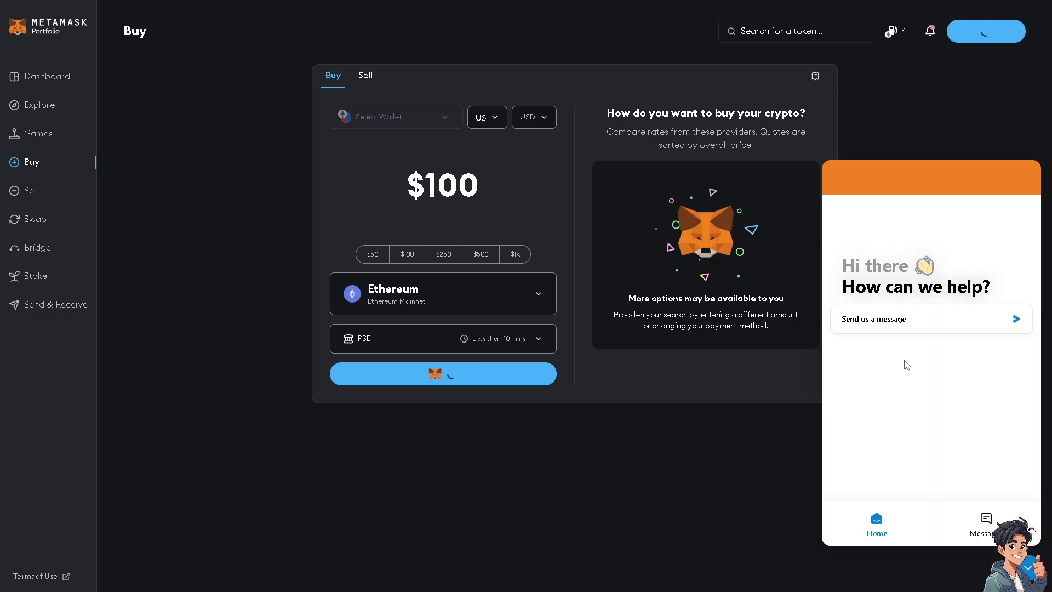
pyautogui.click(902, 322)
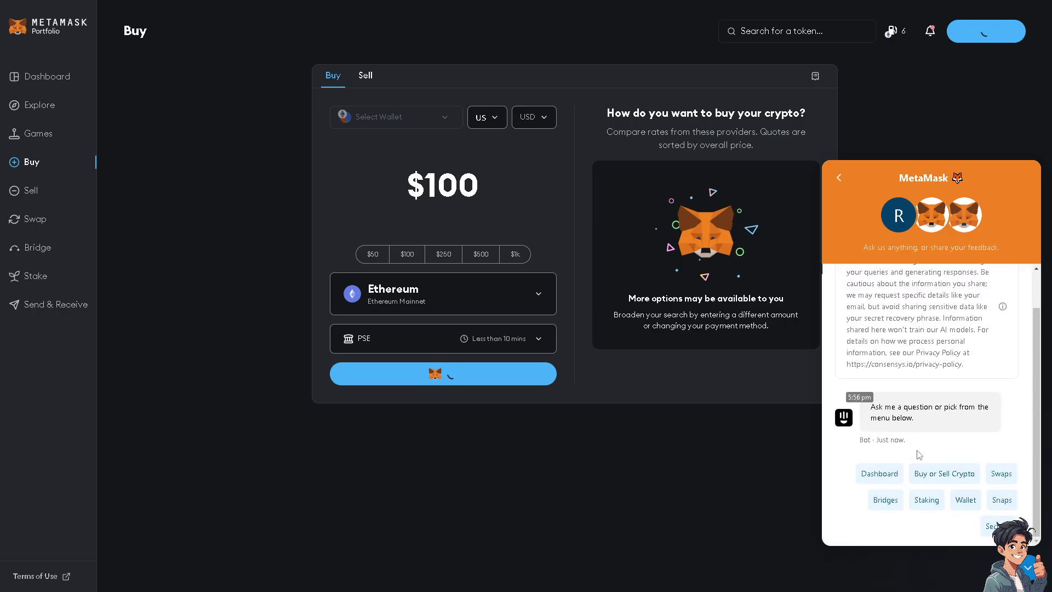
pyautogui.click(946, 480)
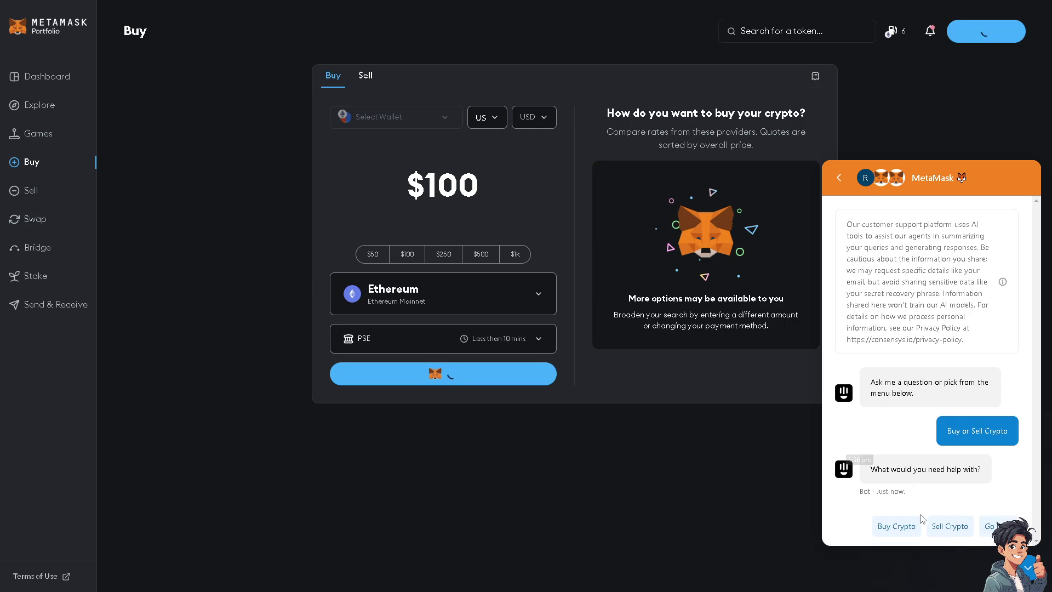
pyautogui.click(896, 526)
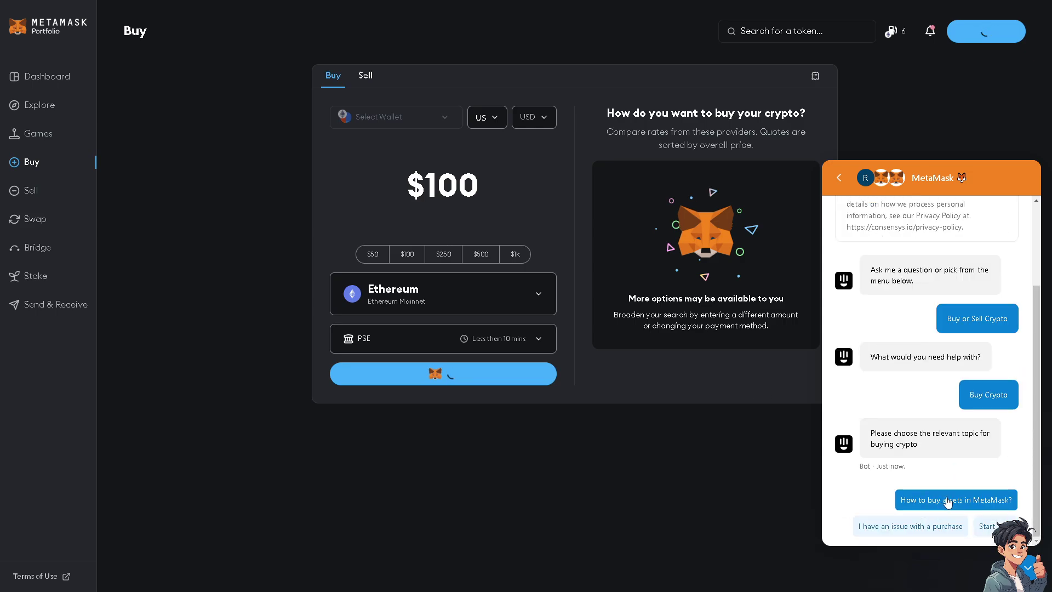
pyautogui.click(941, 531)
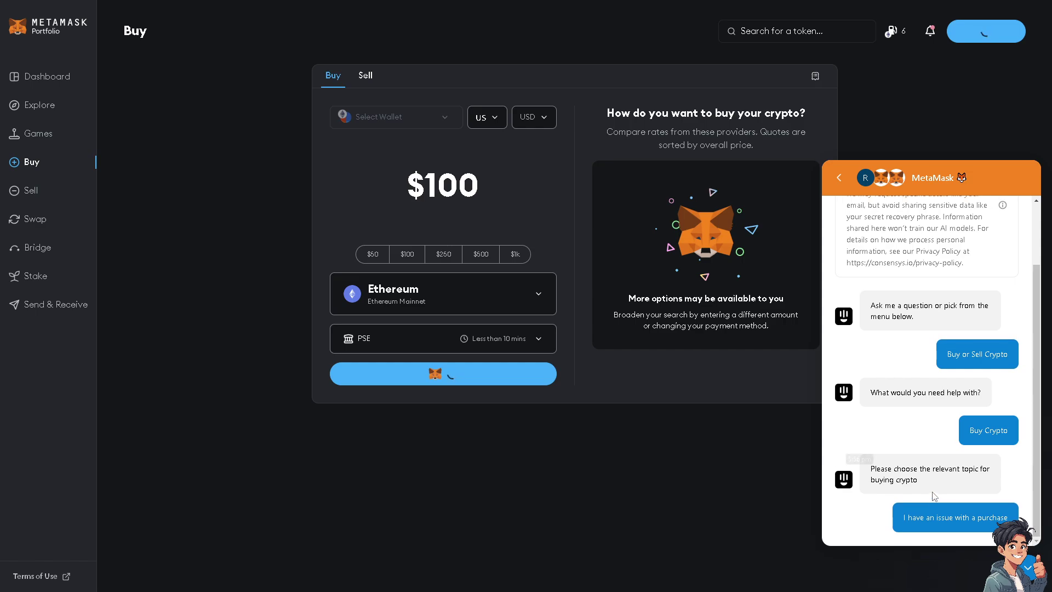